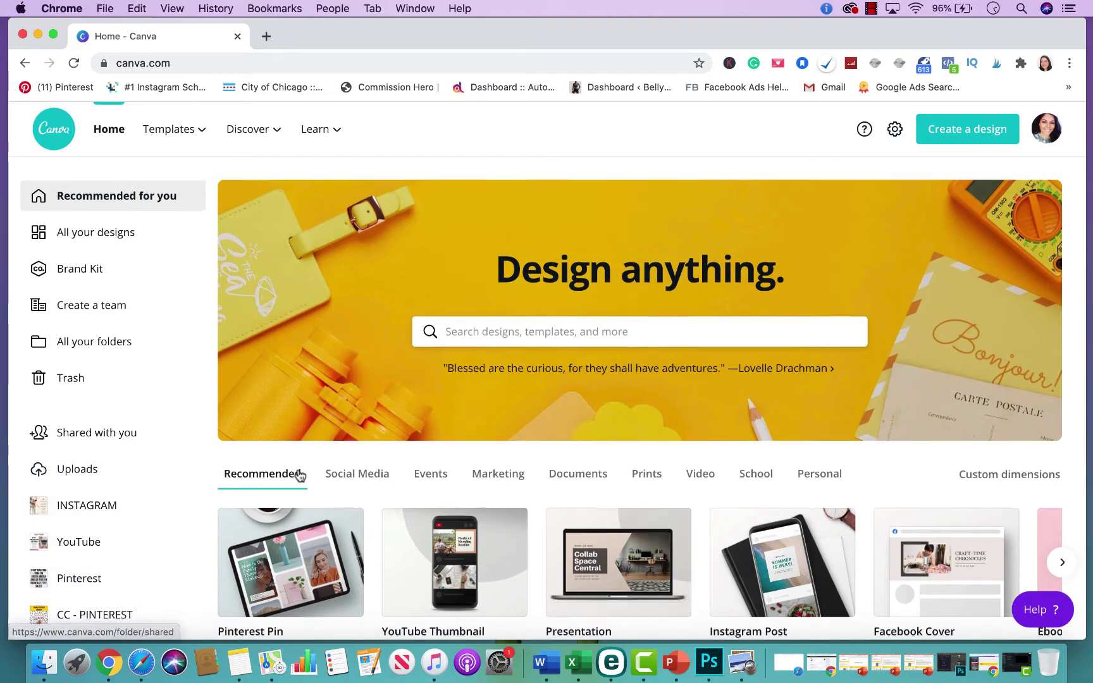
# - Create a new blank design with custom dimensions of 2000 × 2000 px
pyautogui.scroll(-3, 299, 474)
pyautogui.scroll(3, 299, 474)
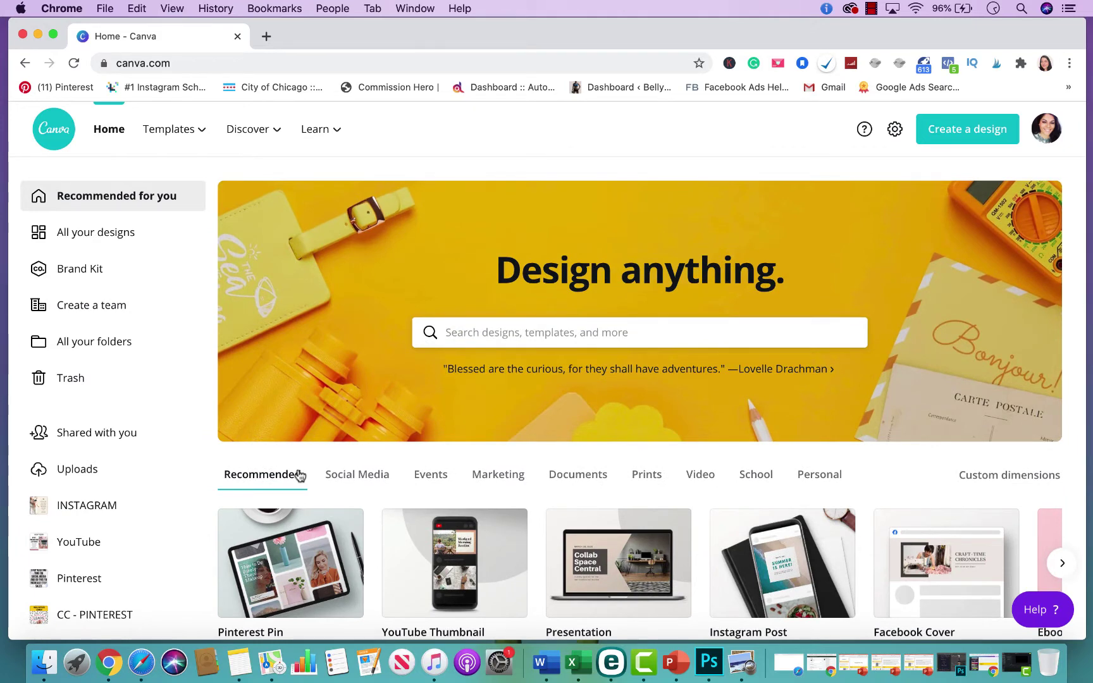
pyautogui.scroll(-1, 386, 513)
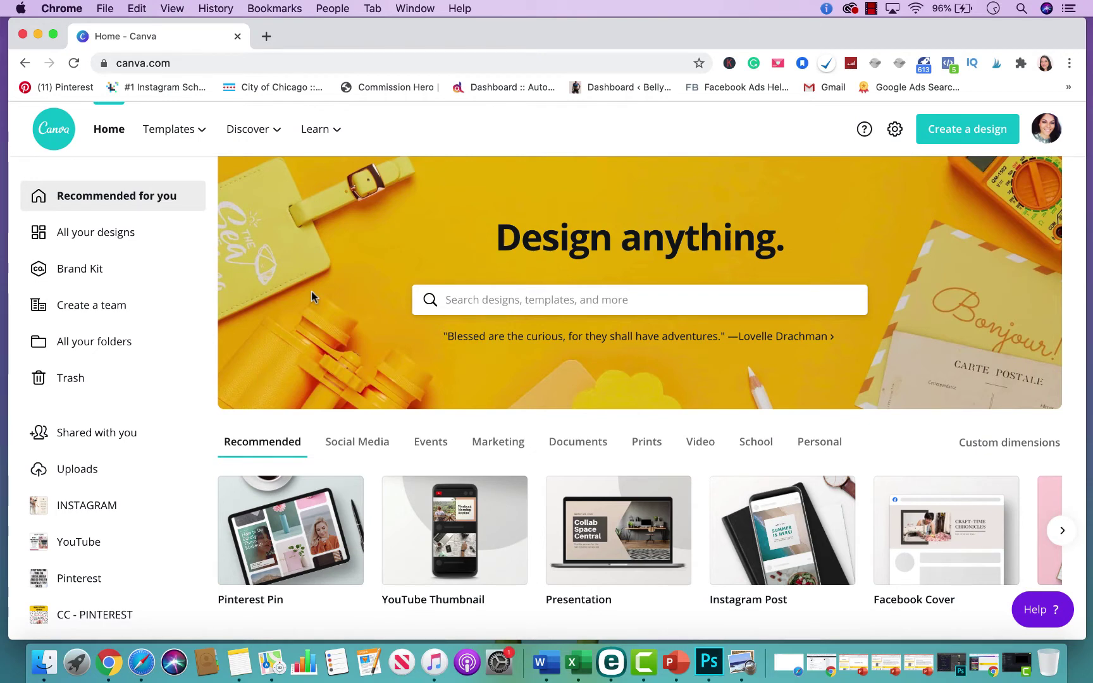
pyautogui.click(971, 134)
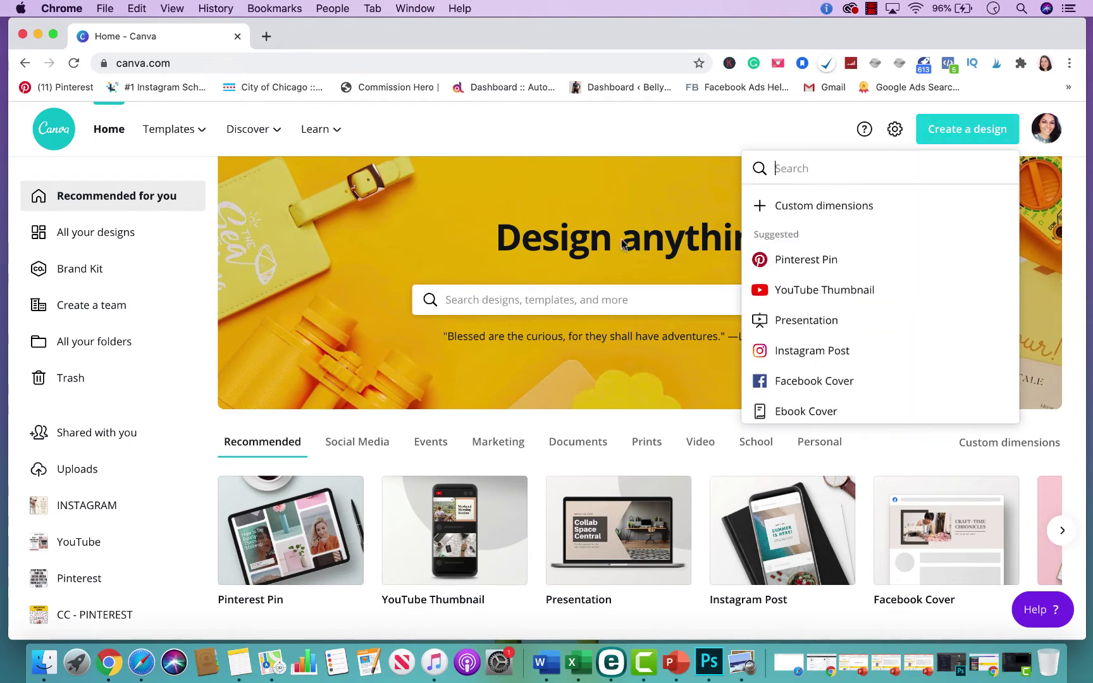
pyautogui.click(836, 209)
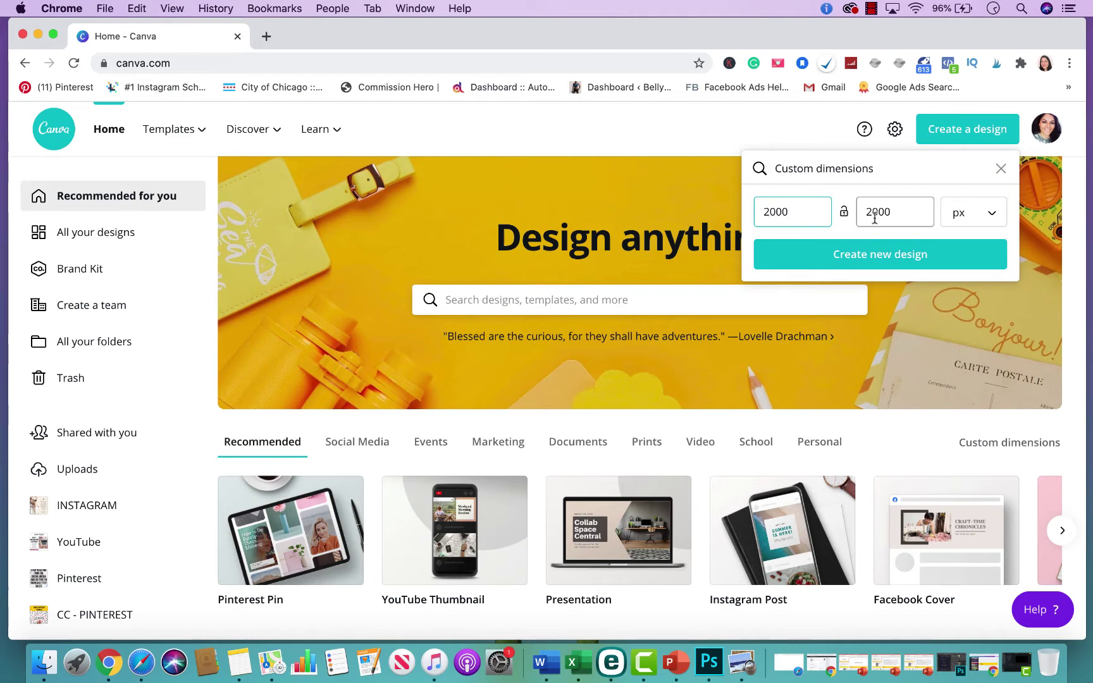
pyautogui.click(848, 256)
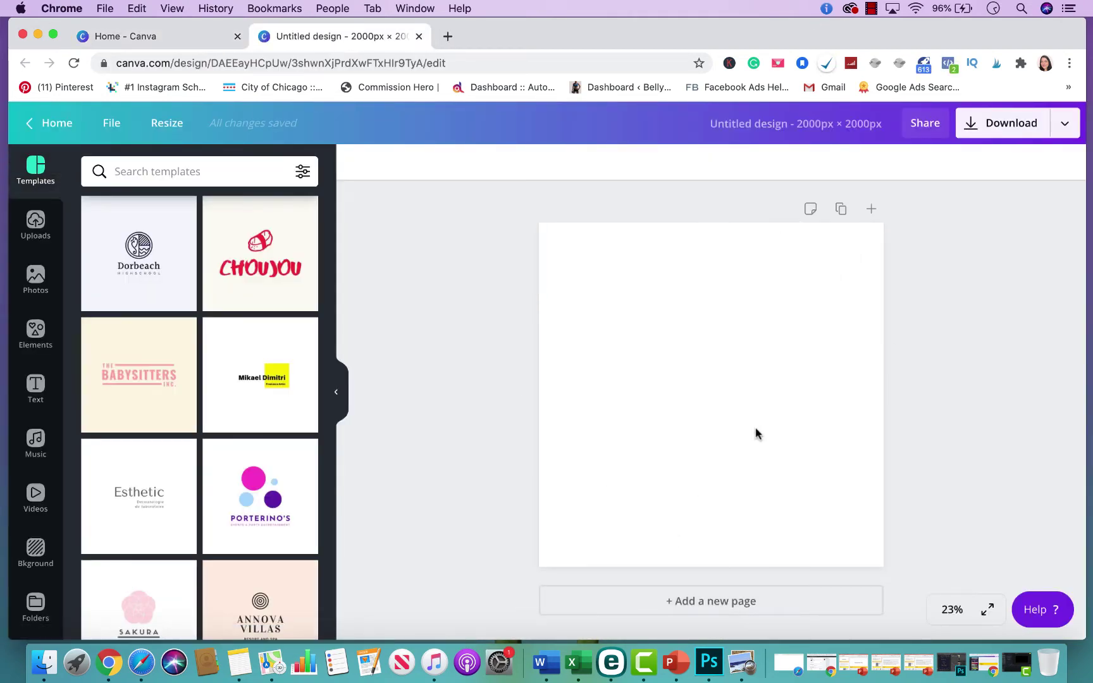
# - Add the thin-bordered circular frame from the Frames elements and place it slightly up and left of the page centre
pyautogui.click(33, 335)
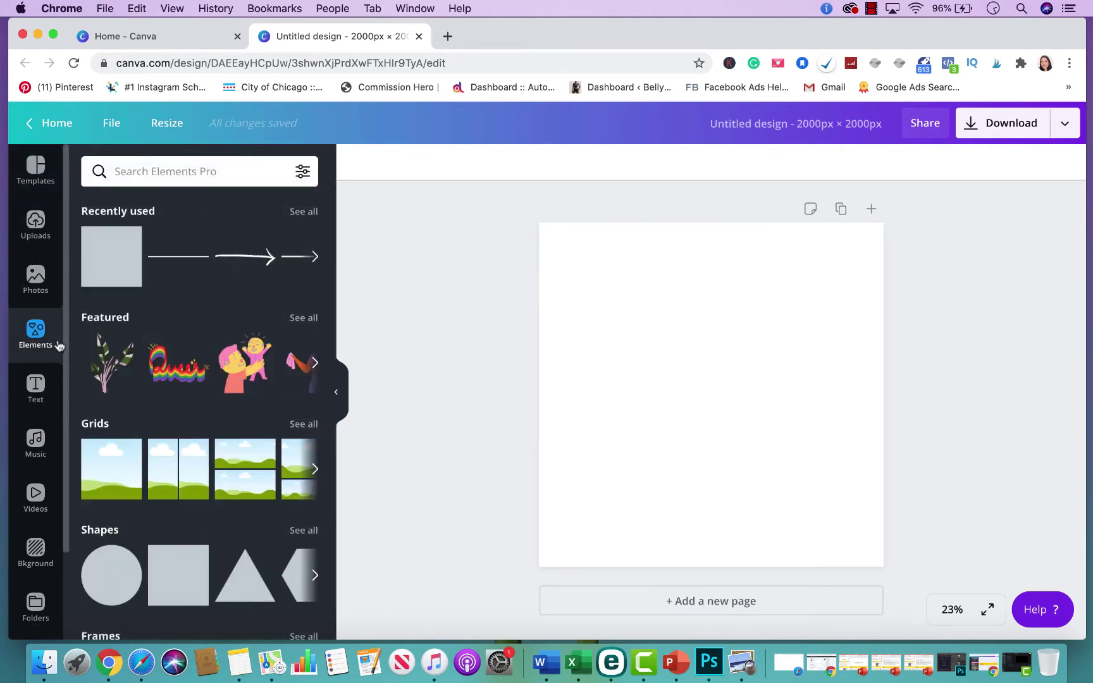
pyautogui.scroll(-3, 159, 451)
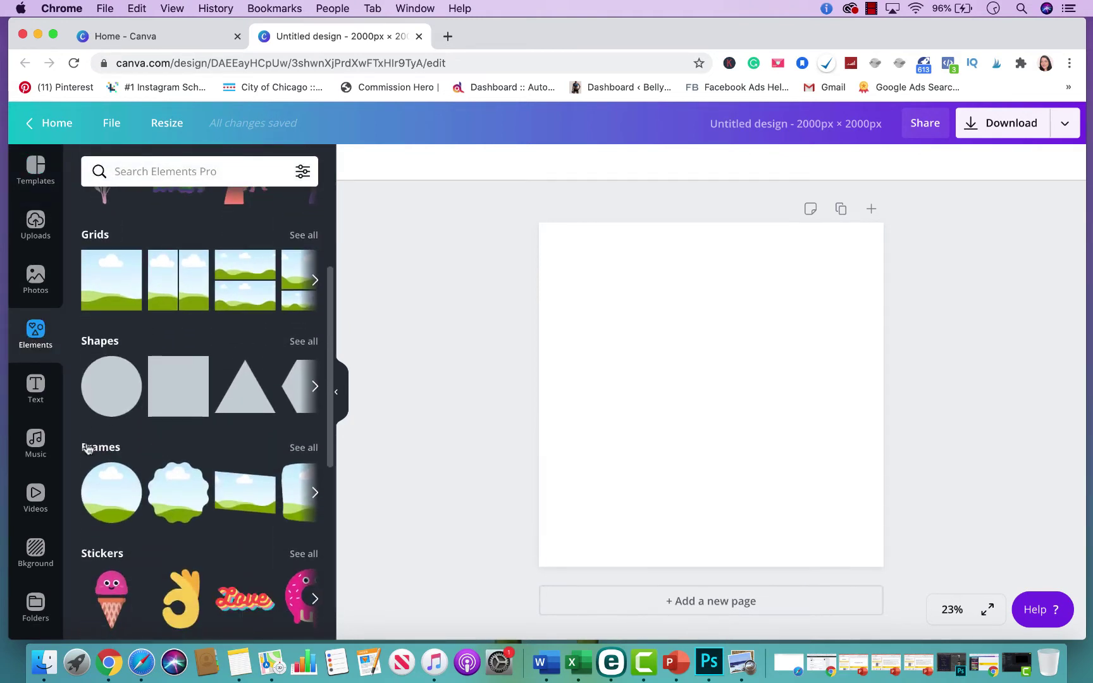
pyautogui.click(299, 446)
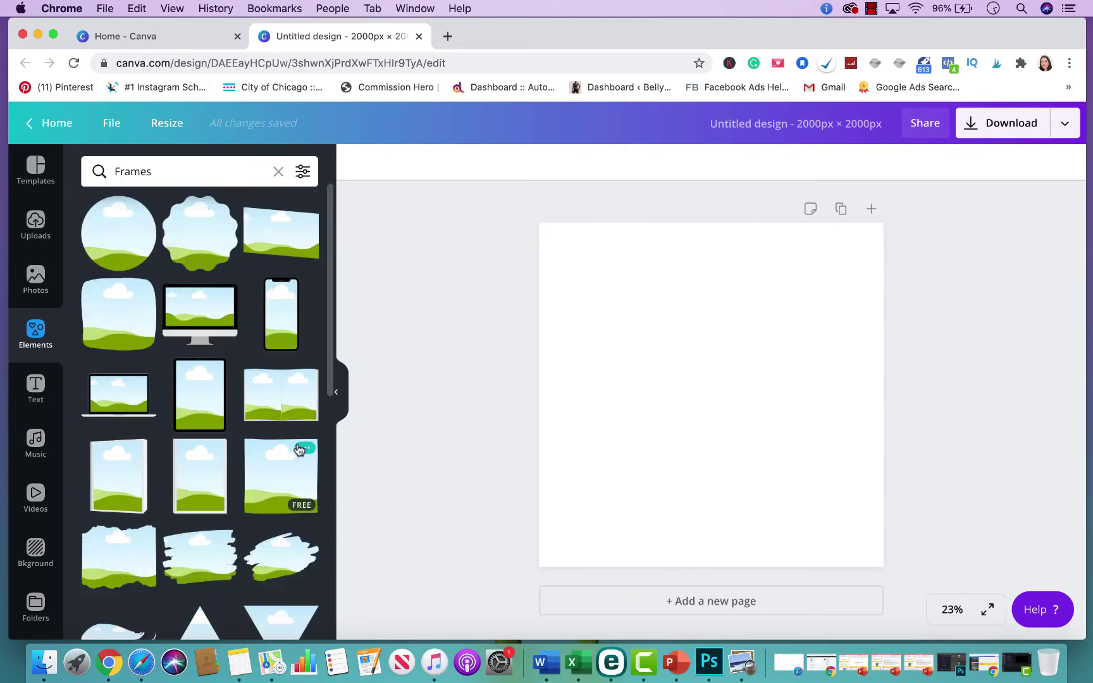
pyautogui.scroll(-1, 300, 449)
pyautogui.scroll(-15, 299, 448)
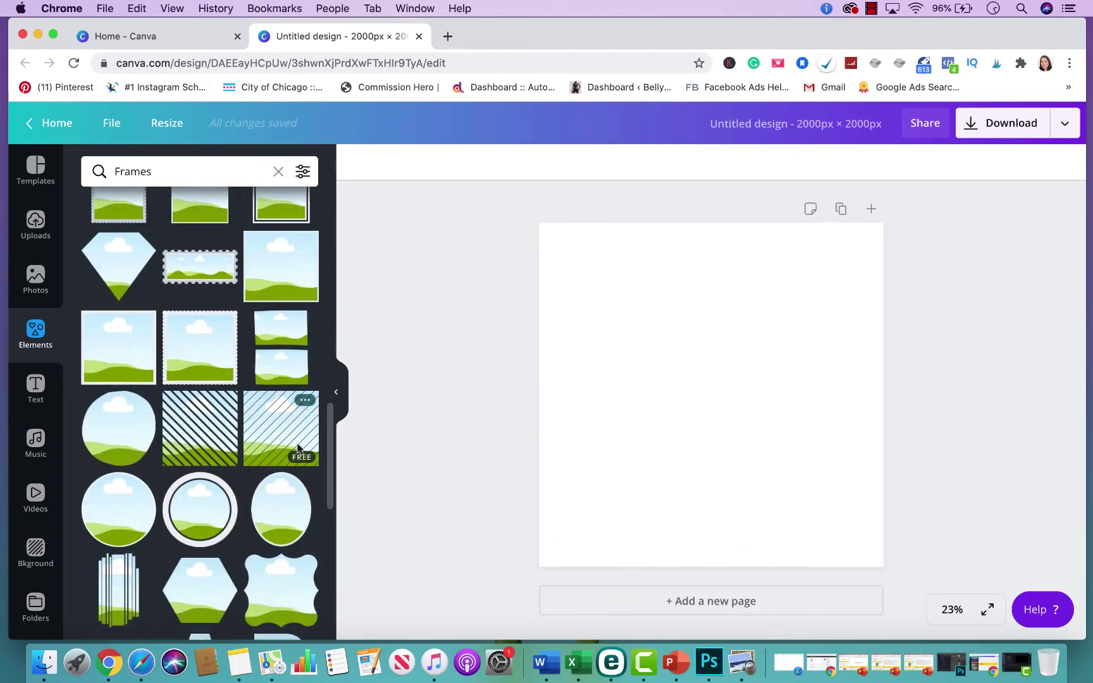
pyautogui.scroll(1, 300, 448)
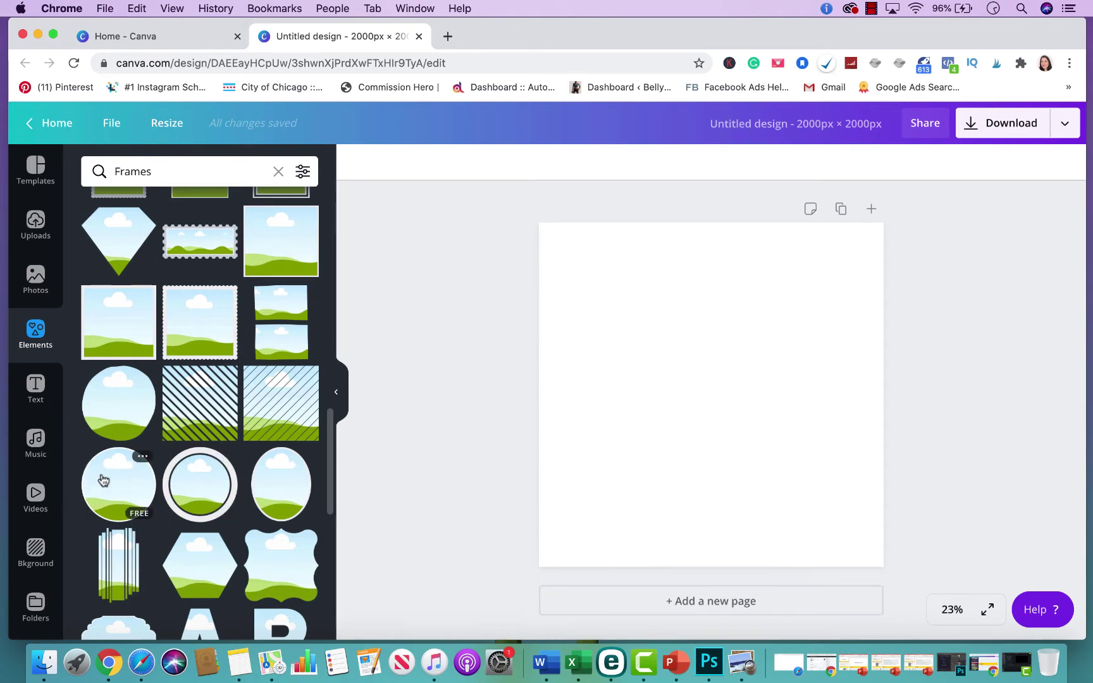
pyautogui.click(117, 487)
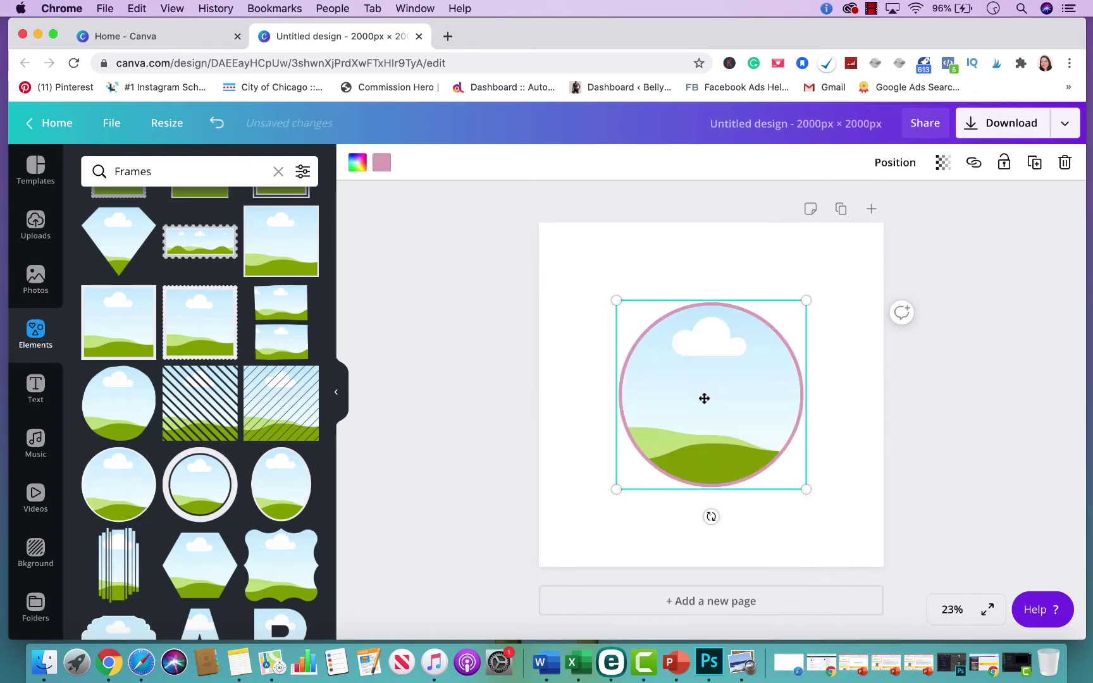
pyautogui.moveTo(702, 398); pyautogui.dragTo(666, 378)
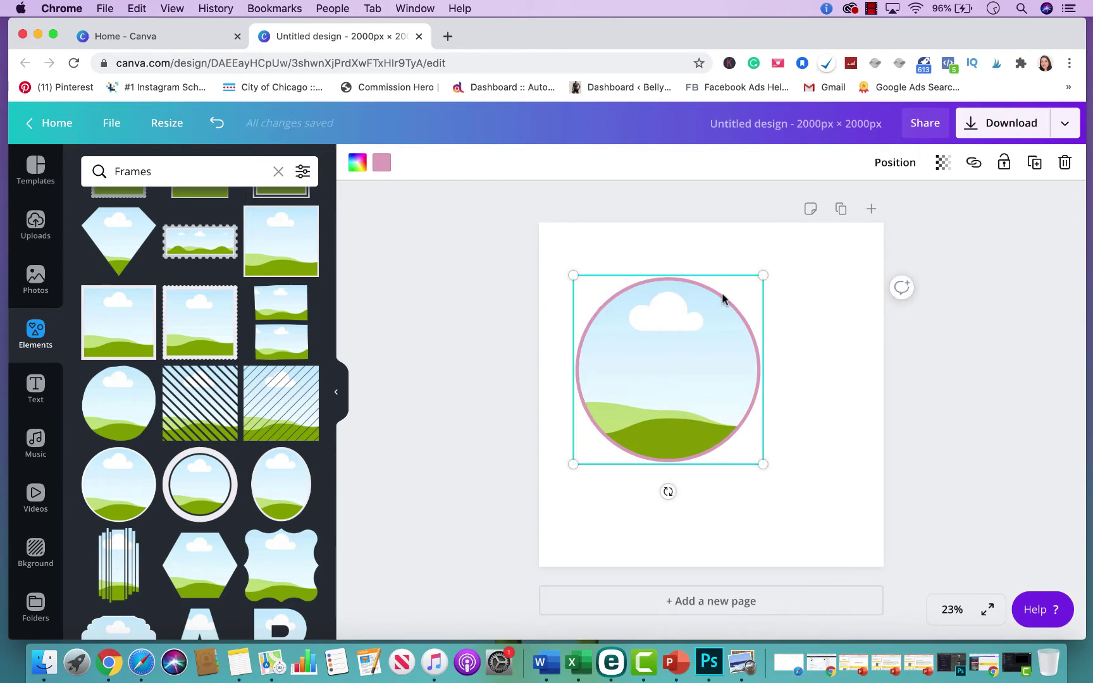
# - Recolor the circular frame's border with the golden yellow from the NEW BRAND COLORS FOR NB palette
pyautogui.click(382, 162)
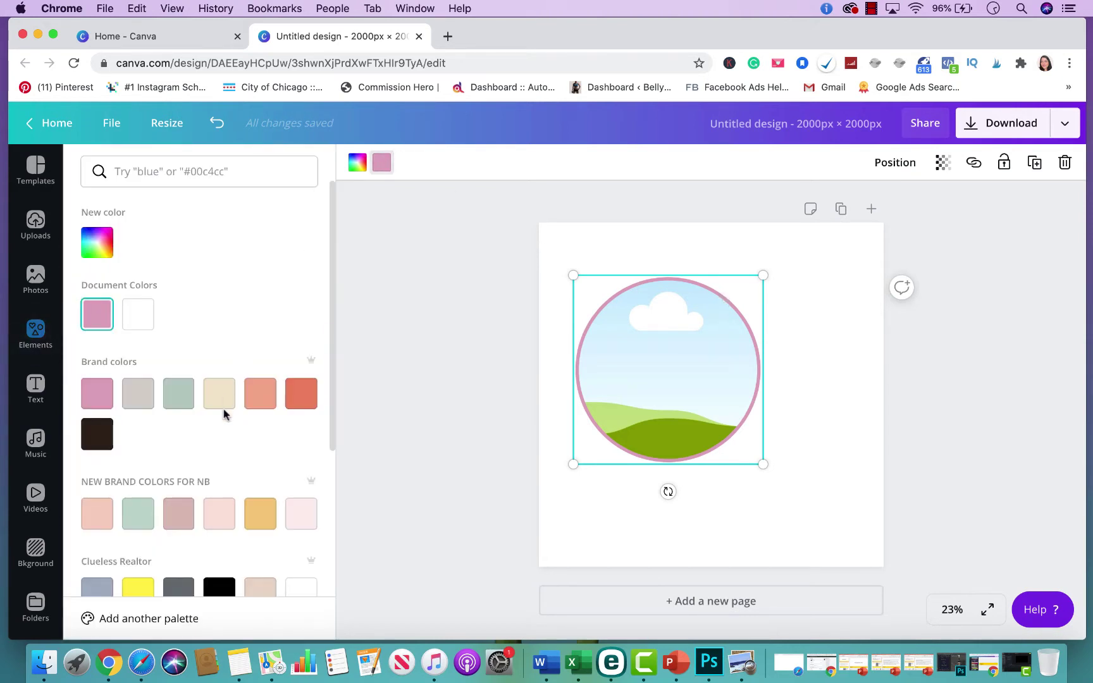
pyautogui.scroll(-2, 225, 414)
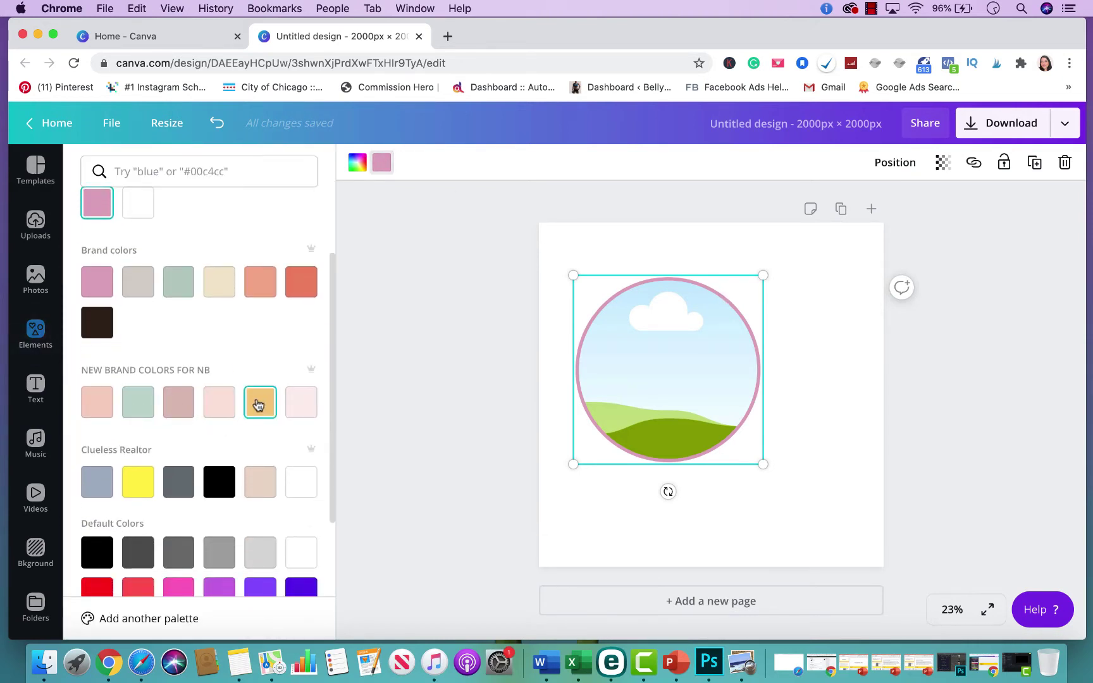
pyautogui.click(258, 406)
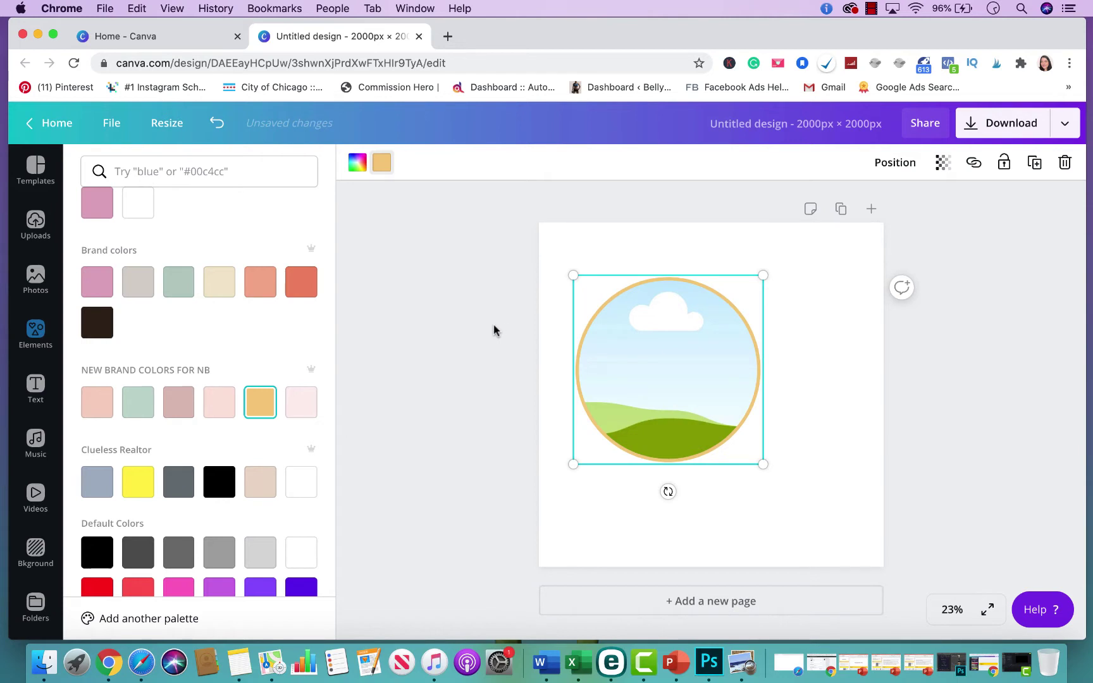
pyautogui.press('Escape')
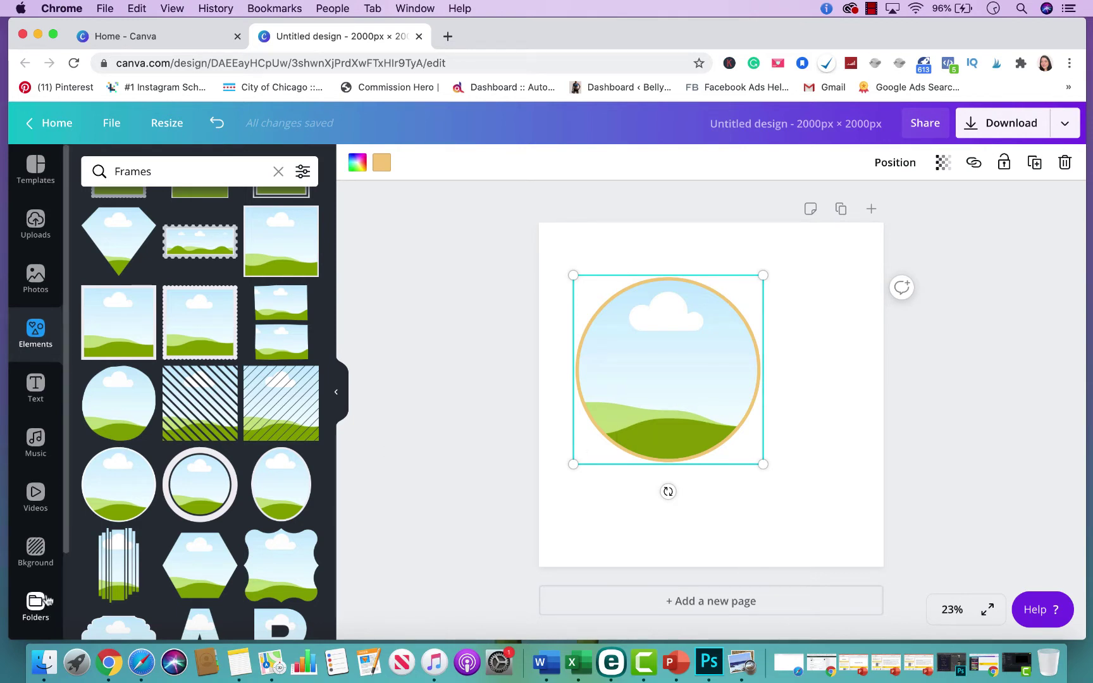
# - Fill the circular frame with the uploaded portrait showing a black checked top against a floral background
pyautogui.scroll(-2, 44, 600)
pyautogui.scroll(2, 38, 538)
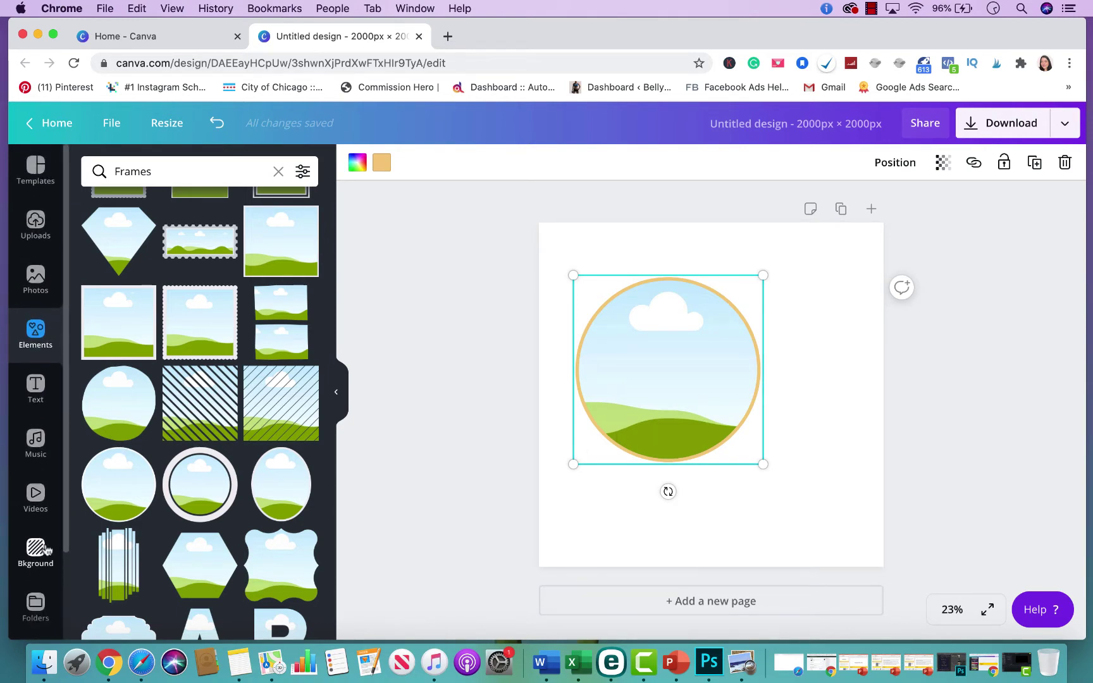
pyautogui.click(37, 226)
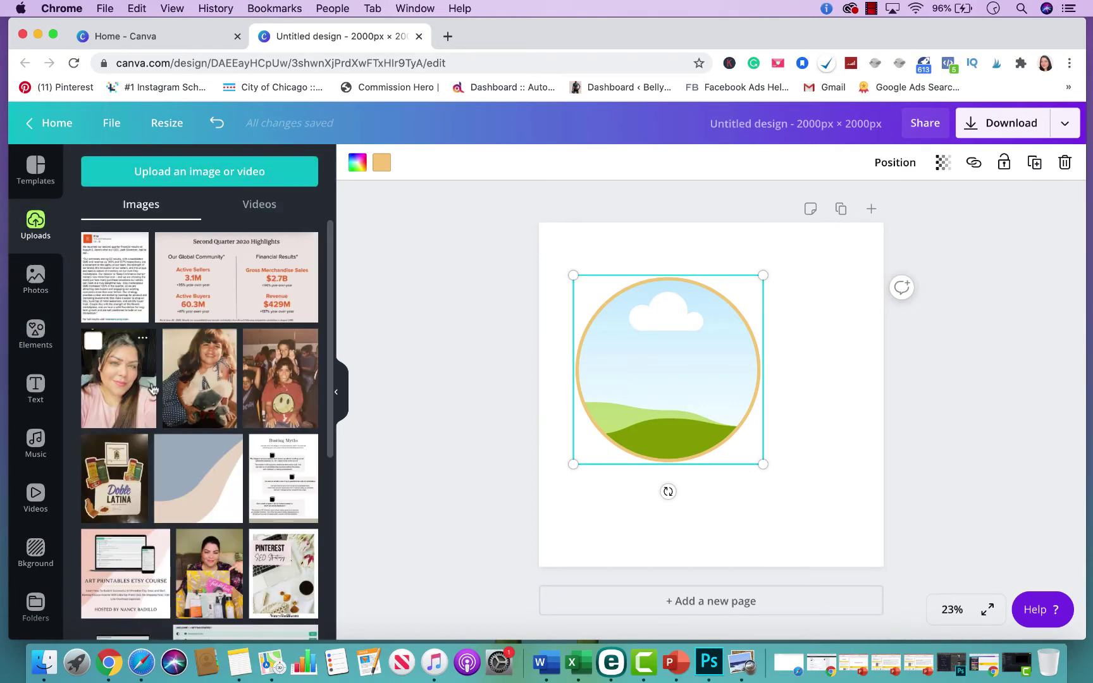
pyautogui.scroll(-10, 198, 482)
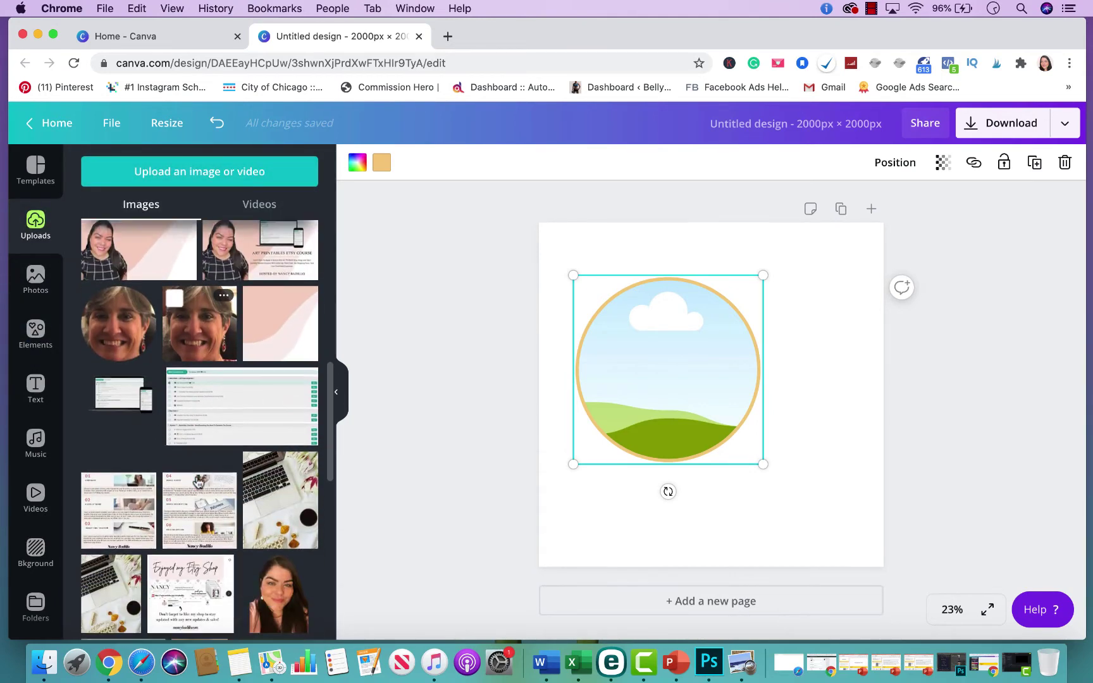
pyautogui.scroll(-10, 197, 482)
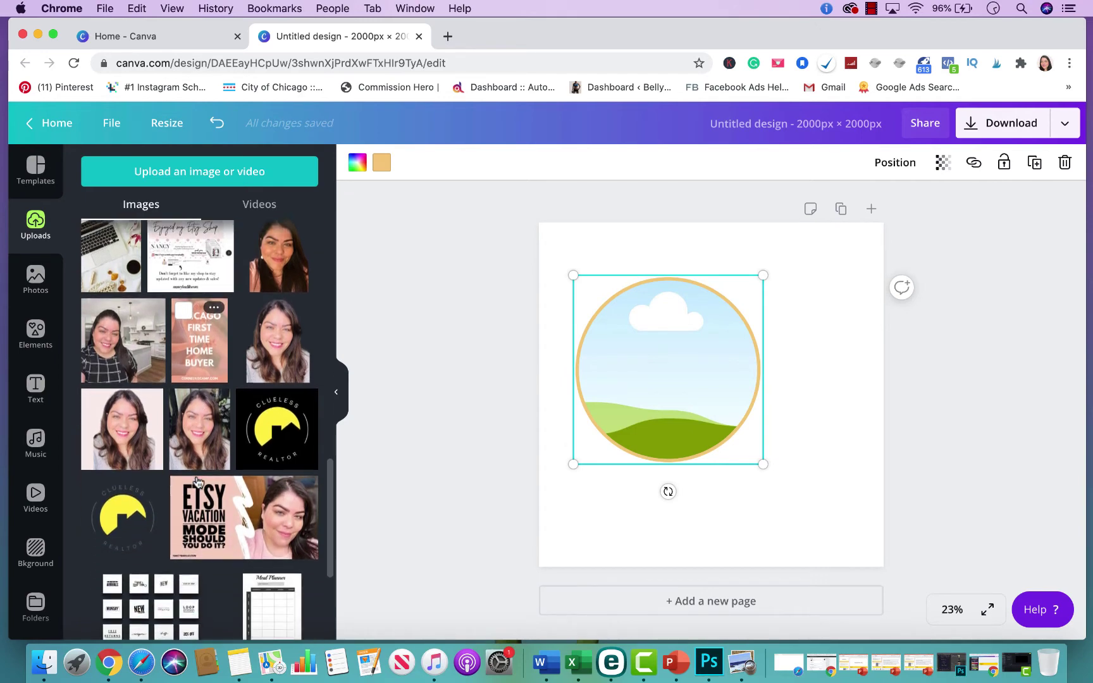
pyautogui.scroll(-10, 197, 482)
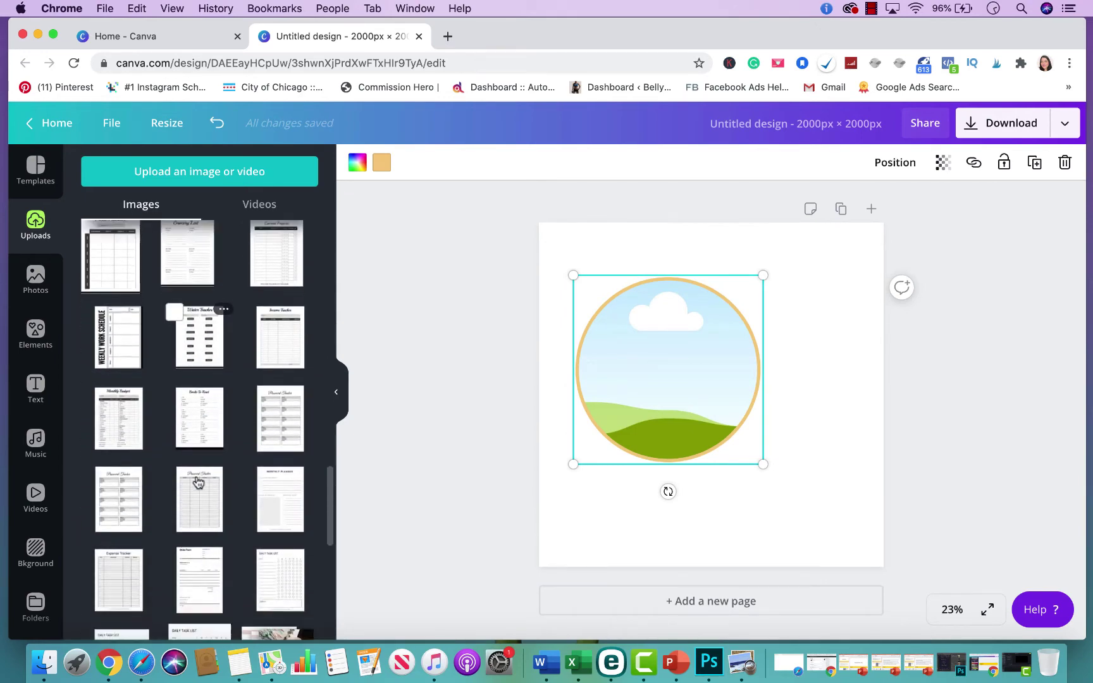
pyautogui.scroll(-10, 197, 482)
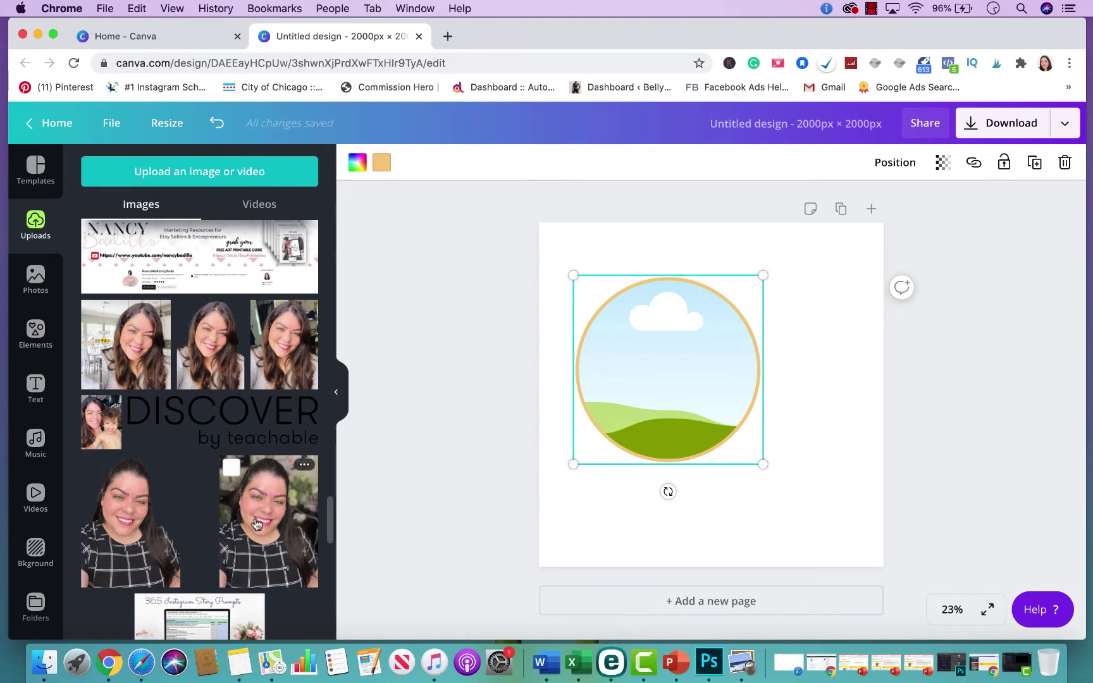
pyautogui.moveTo(269, 531); pyautogui.dragTo(608, 396)
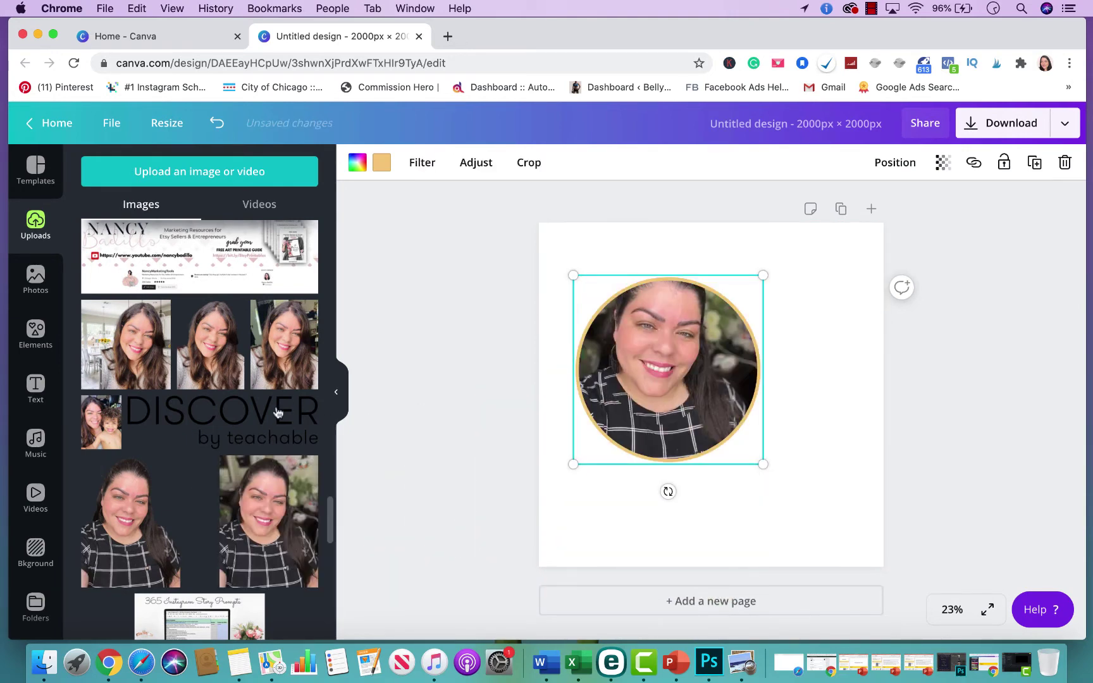
# - Shift the portrait downward inside the circular frame so the whole head fits within the circle
pyautogui.scroll(5, 277, 413)
pyautogui.scroll(5, 277, 412)
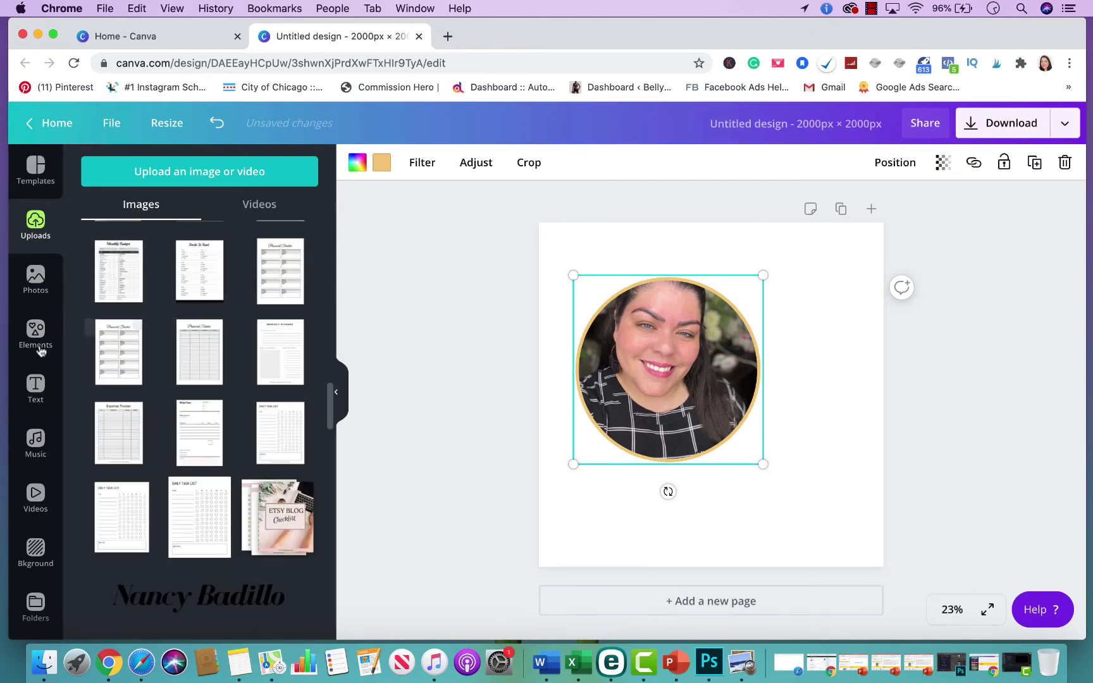
pyautogui.doubleClick(673, 350)
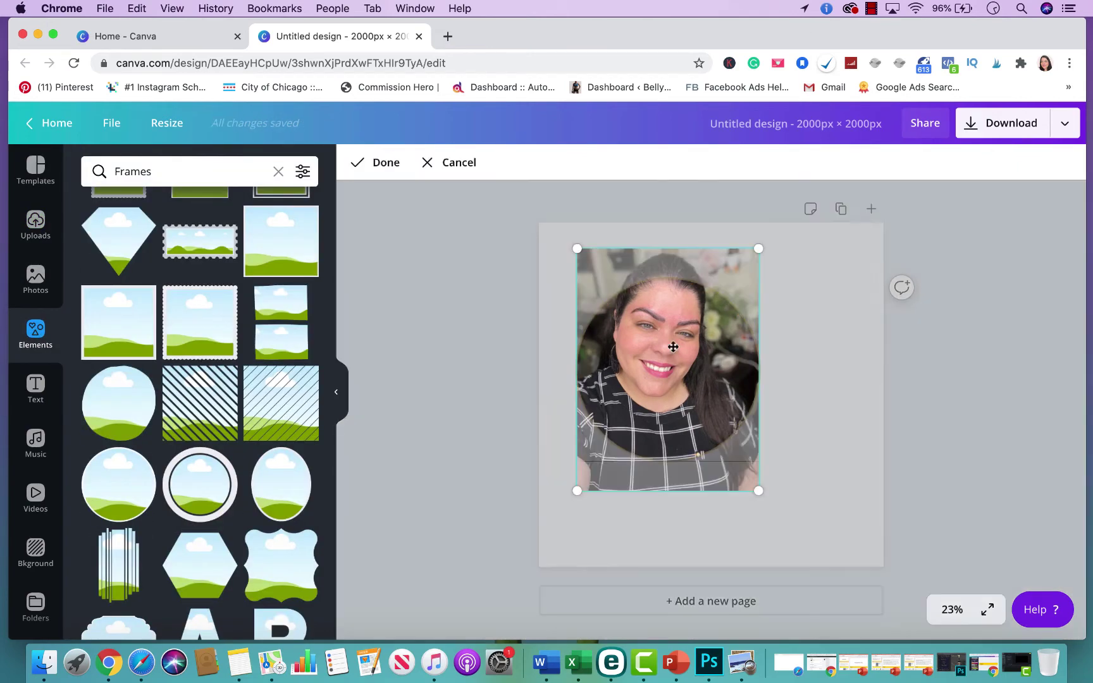
pyautogui.moveTo(685, 346); pyautogui.dragTo(699, 391)
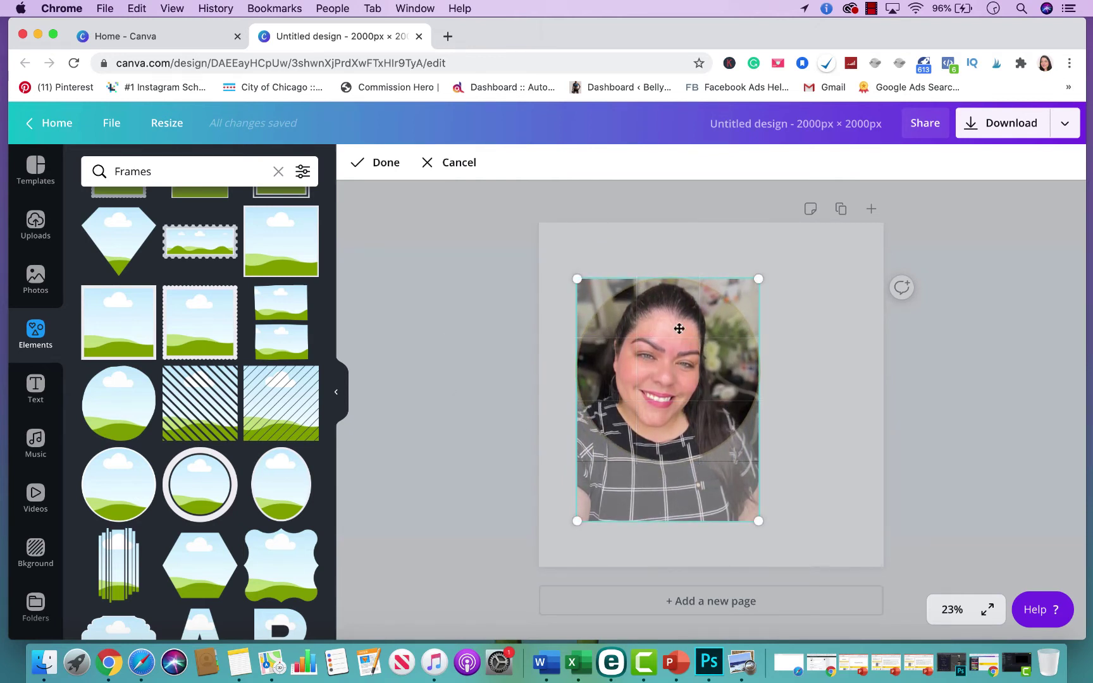
pyautogui.click(383, 169)
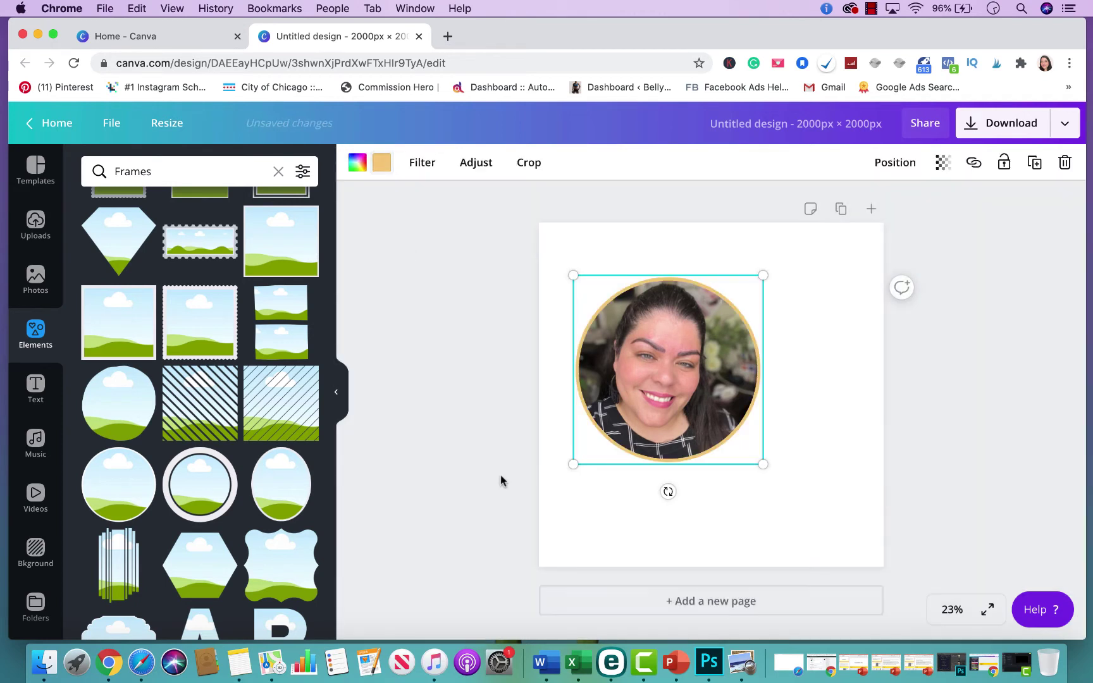
# - Shrink the framed portrait to about 897 × 893 px and place it halfway down the page near its left edge
pyautogui.moveTo(722, 401); pyautogui.dragTo(700, 386)
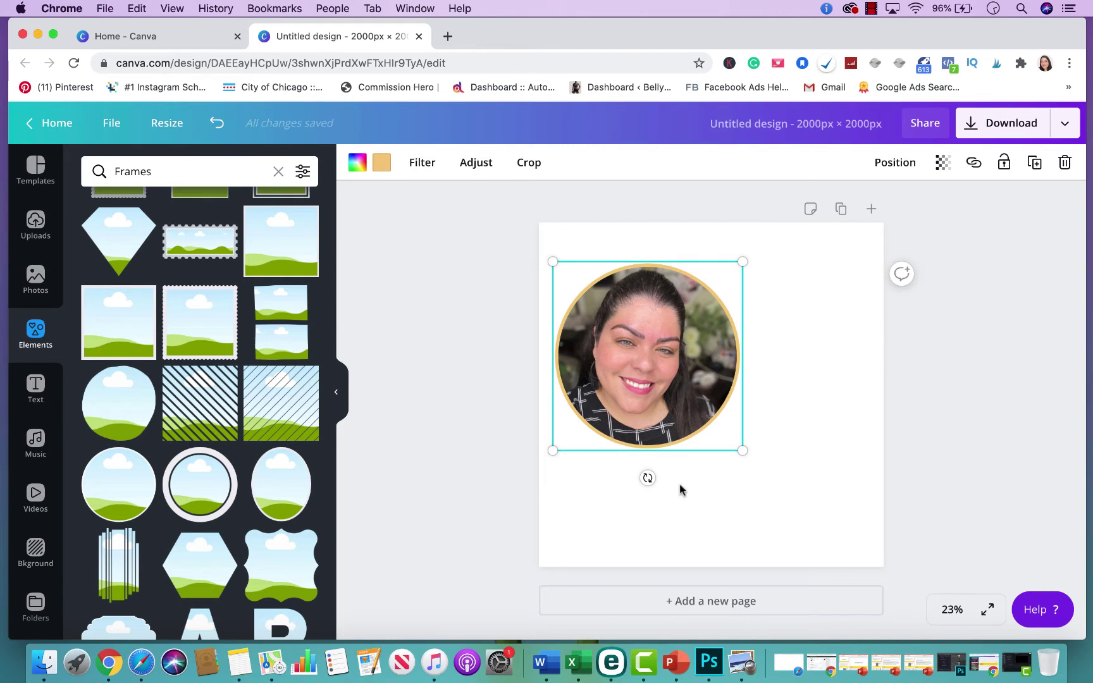
pyautogui.moveTo(739, 451); pyautogui.dragTo(705, 421)
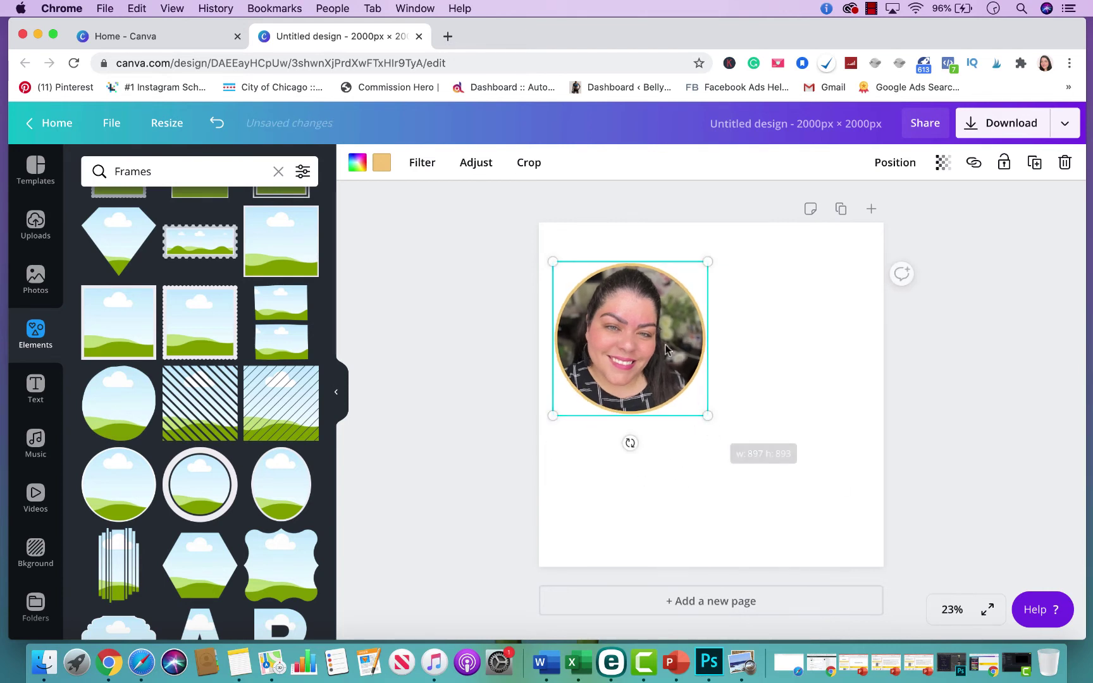
pyautogui.moveTo(661, 343); pyautogui.dragTo(664, 398)
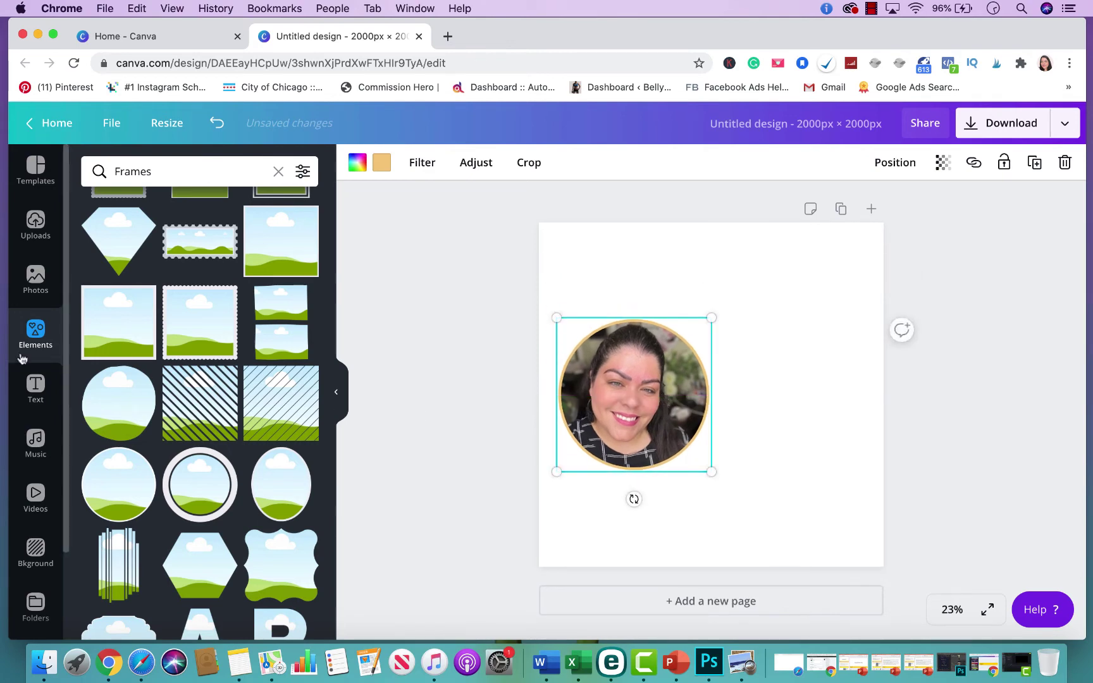
# - Add the recently used "Work like you don't need the money" quote text beside the portrait and enlarge it to font size 36.7
pyautogui.click(36, 387)
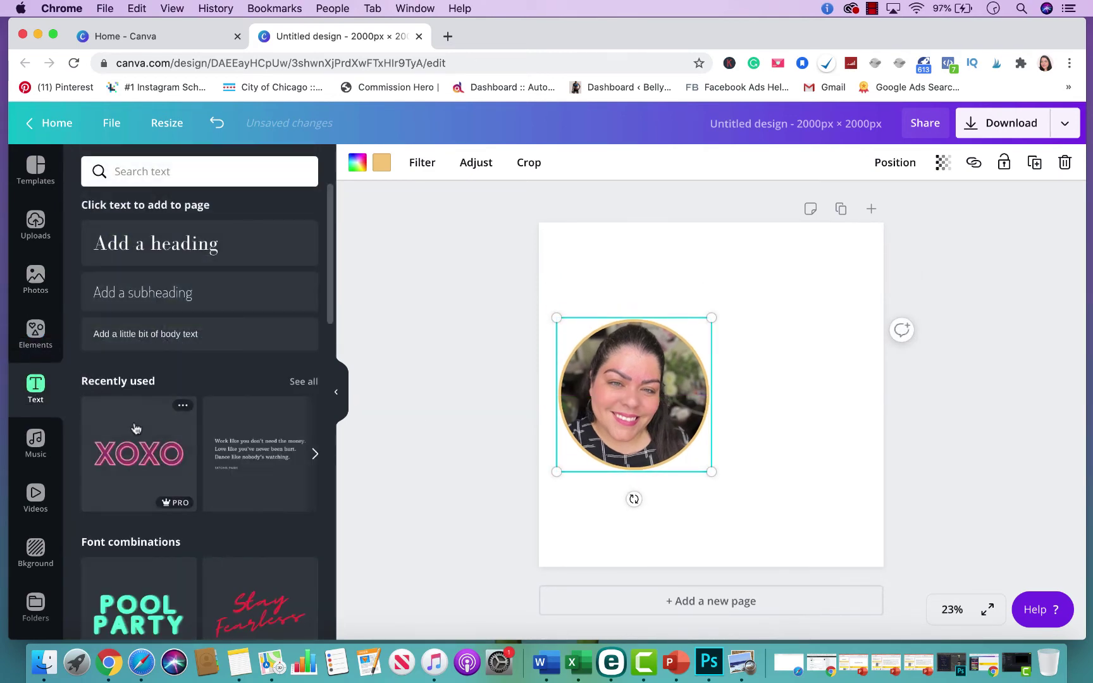
pyautogui.scroll(-1, 139, 417)
pyautogui.click(238, 421)
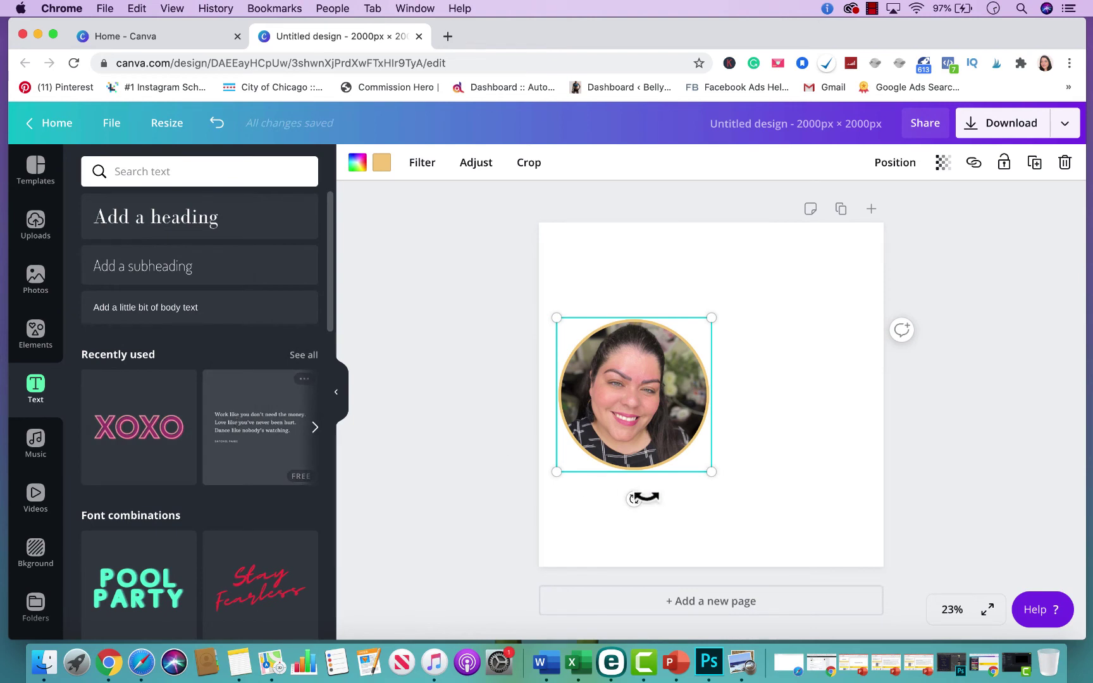
pyautogui.moveTo(720, 386); pyautogui.dragTo(788, 380)
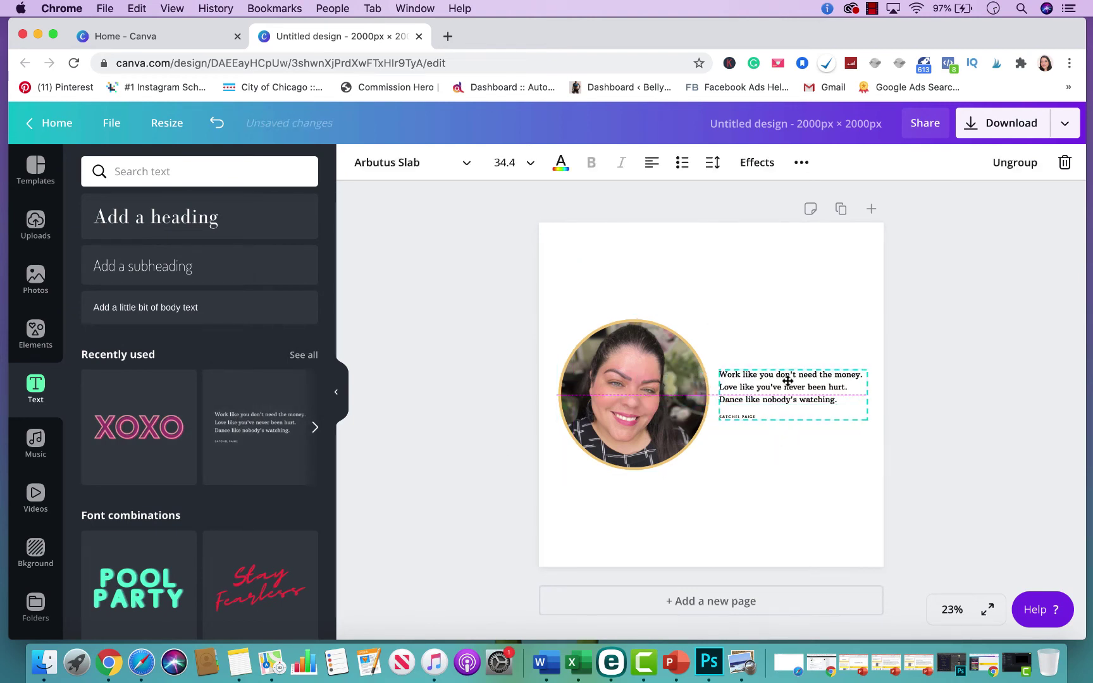
pyautogui.moveTo(870, 418); pyautogui.dragTo(875, 430)
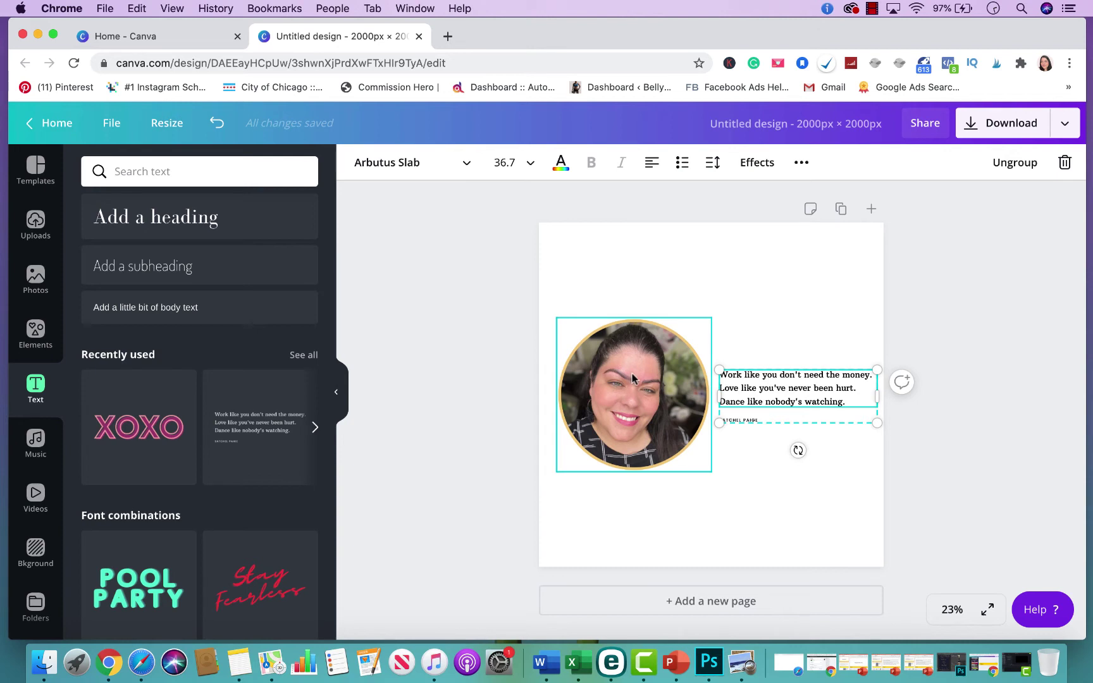
pyautogui.click(990, 340)
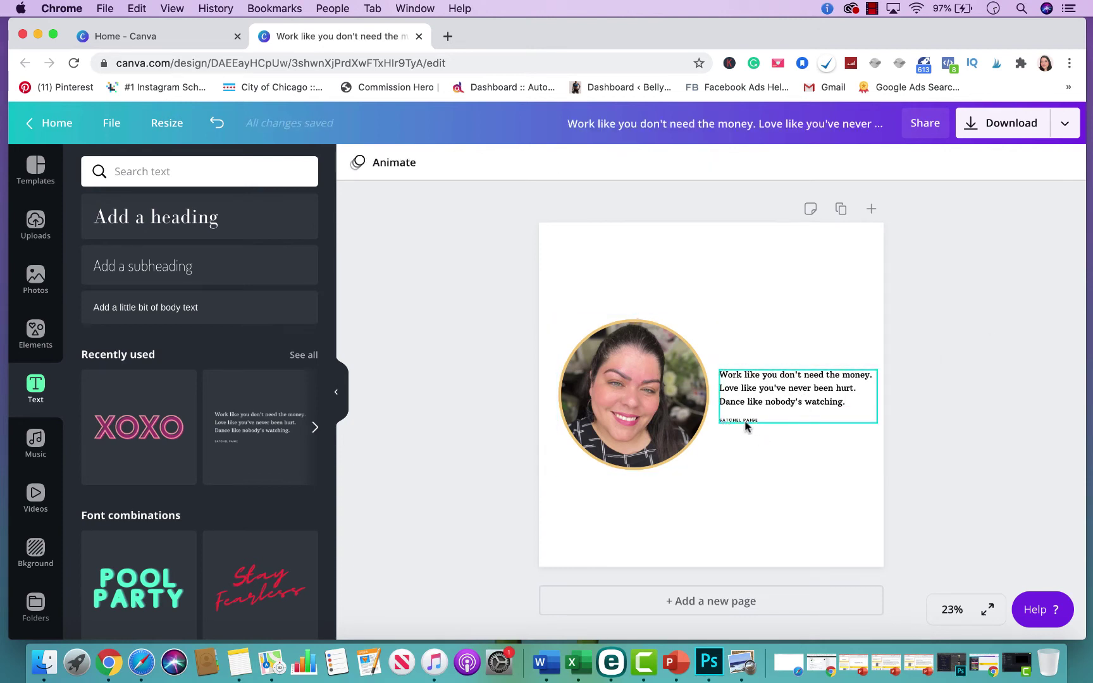
pyautogui.click(841, 397)
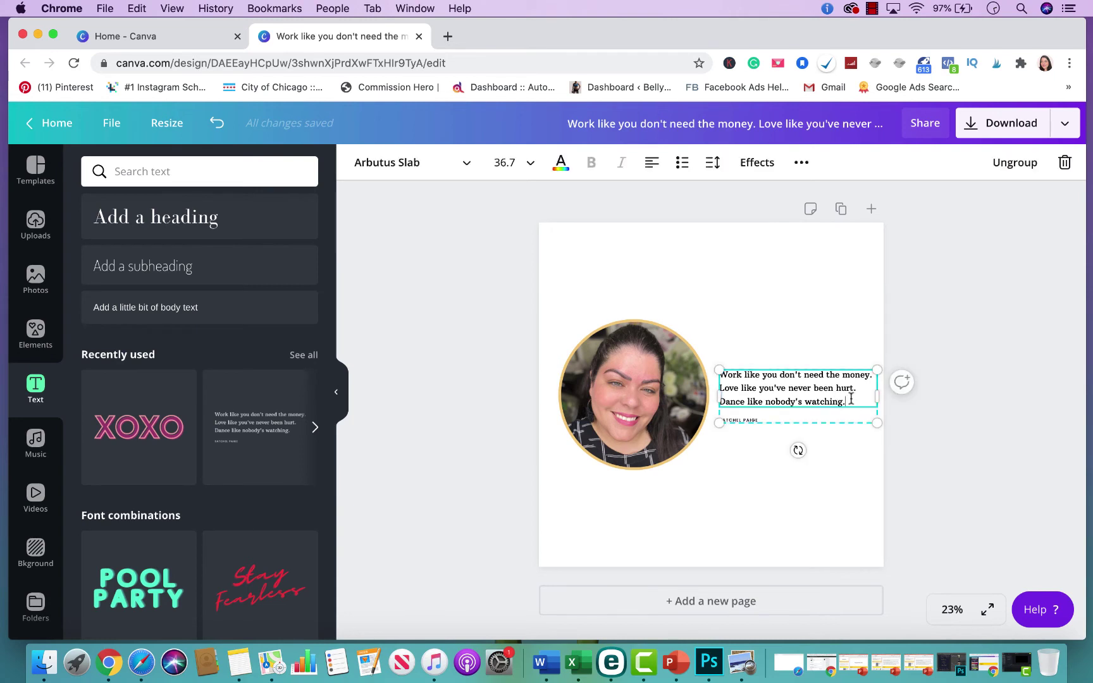
pyautogui.moveTo(850, 399); pyautogui.dragTo(731, 378)
pyautogui.click(1024, 355)
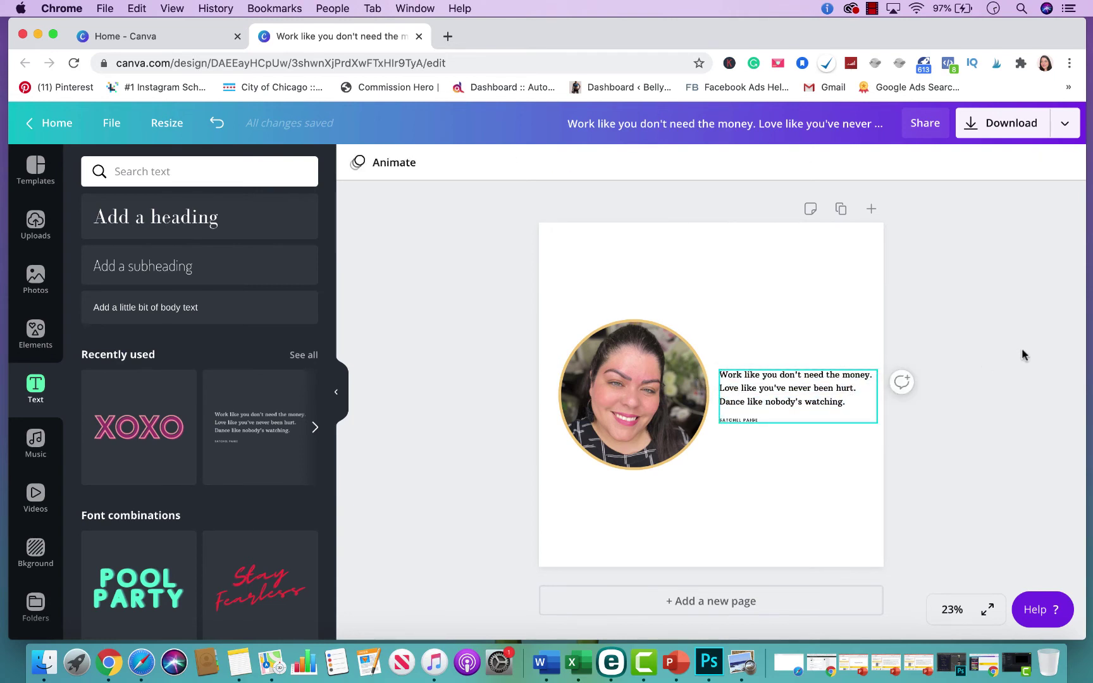
# - Move the quote text block slightly down so it sits level with the middle of the circular portrait
pyautogui.click(753, 378)
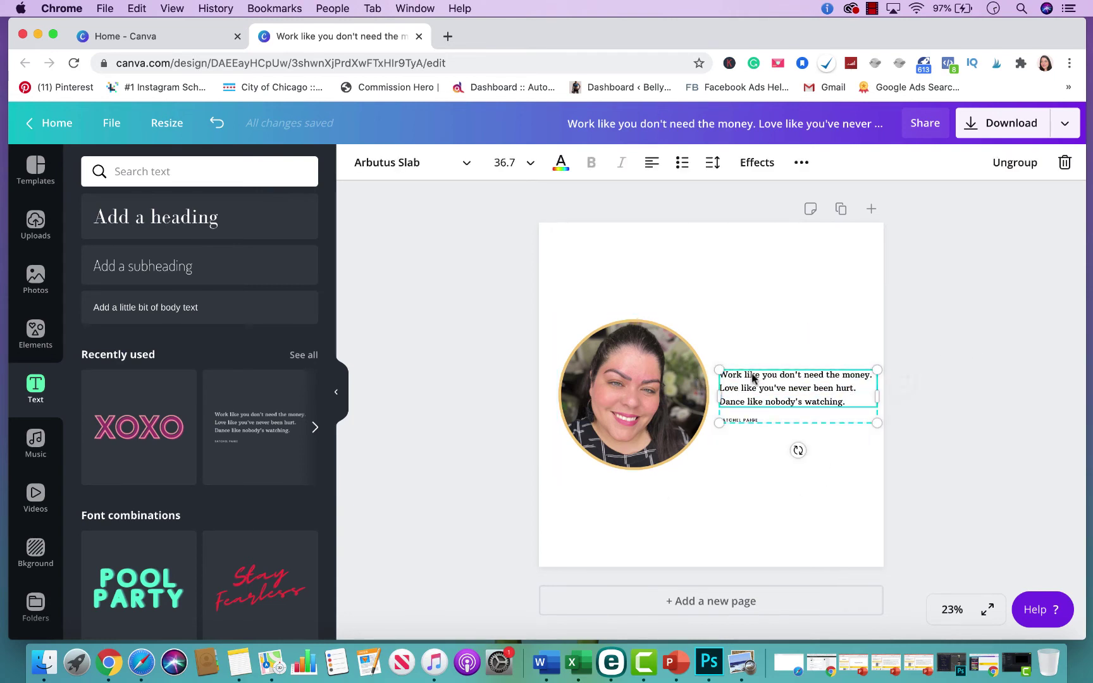
pyautogui.moveTo(753, 378); pyautogui.dragTo(754, 386)
pyautogui.click(811, 300)
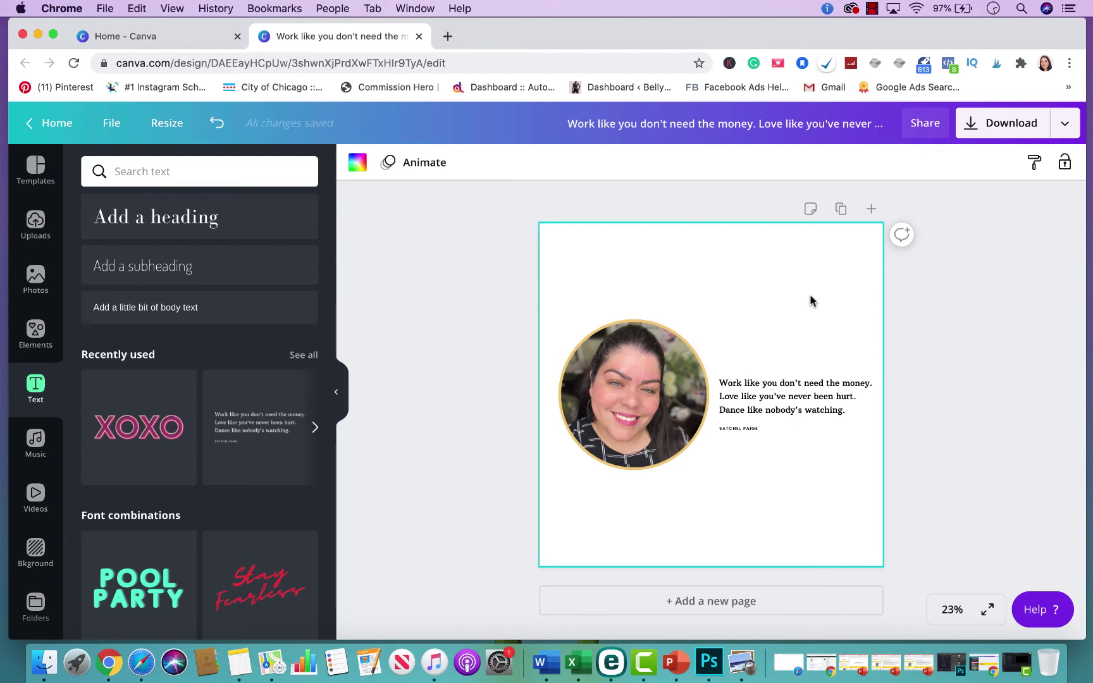
# - Download the design as a PNG at 1x size, 2000 x 2000 px, without transparent background or compression
pyautogui.click(1014, 127)
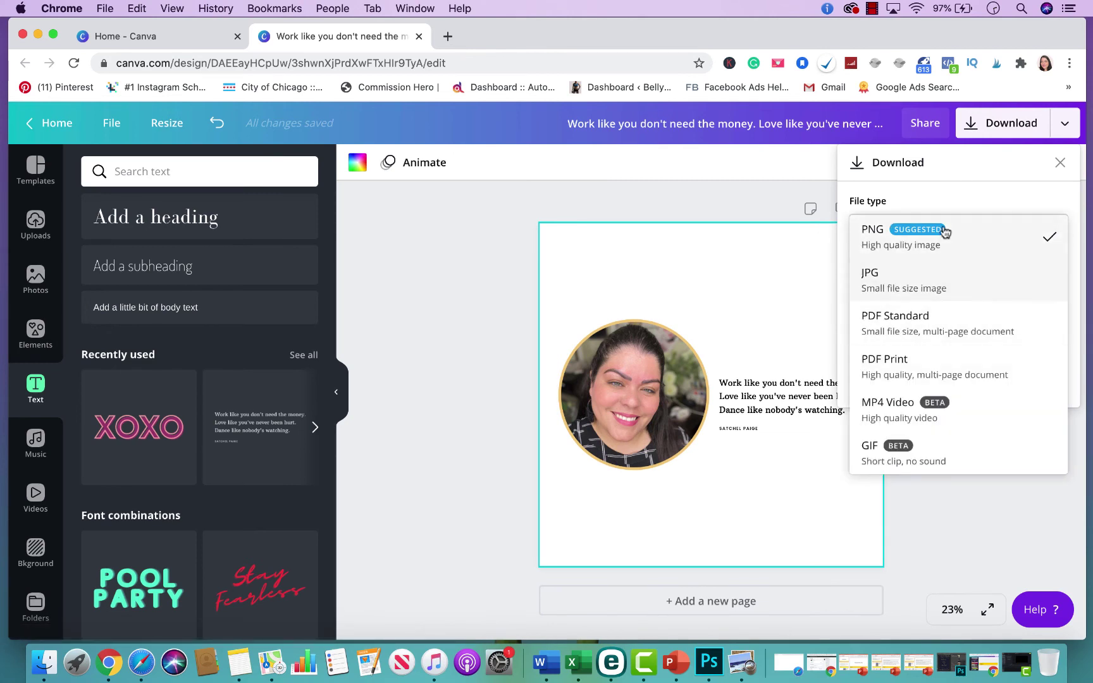
pyautogui.click(878, 245)
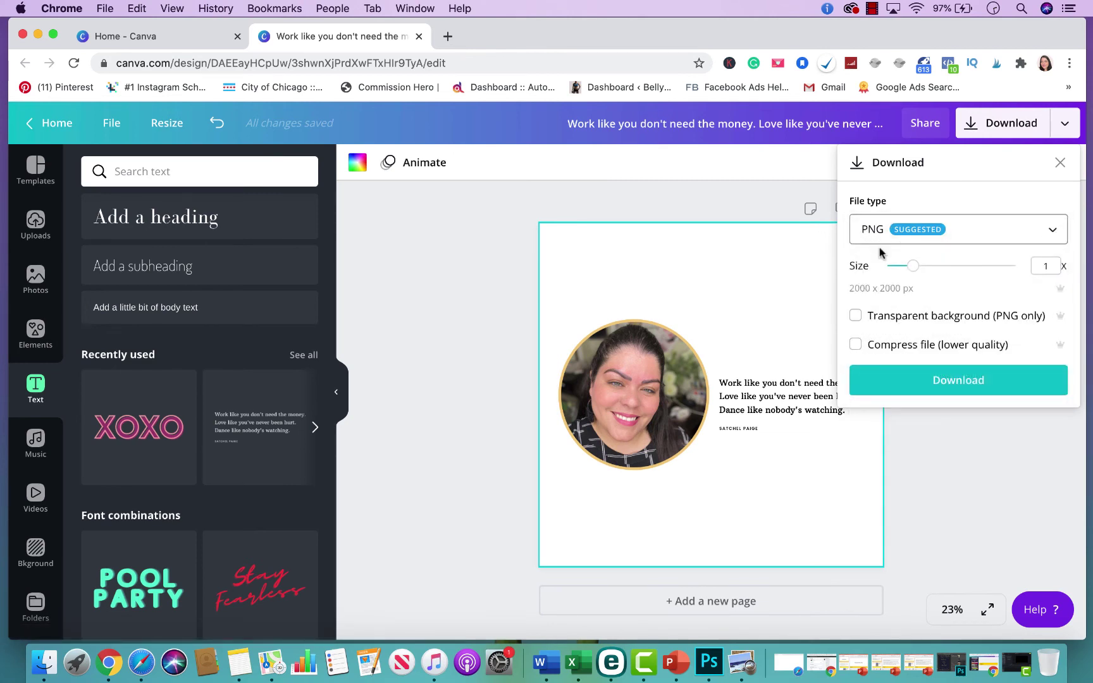
pyautogui.click(908, 385)
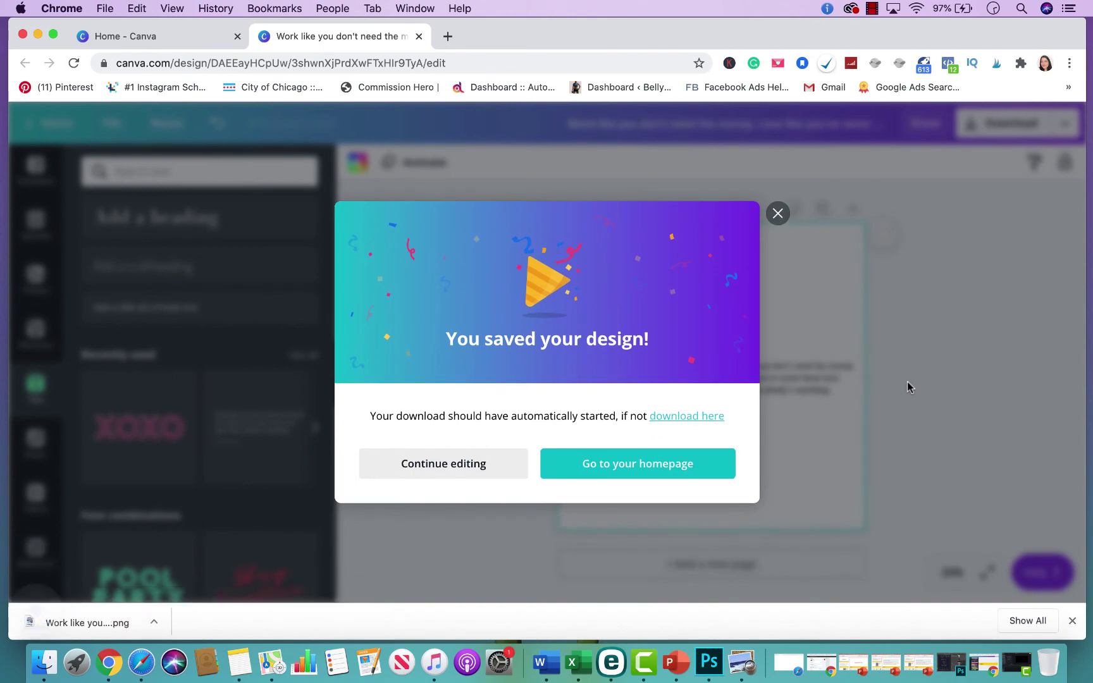
# - Open the downloaded PNG in Preview to examine it, close it, and return to the design in Canva
pyautogui.click(74, 618)
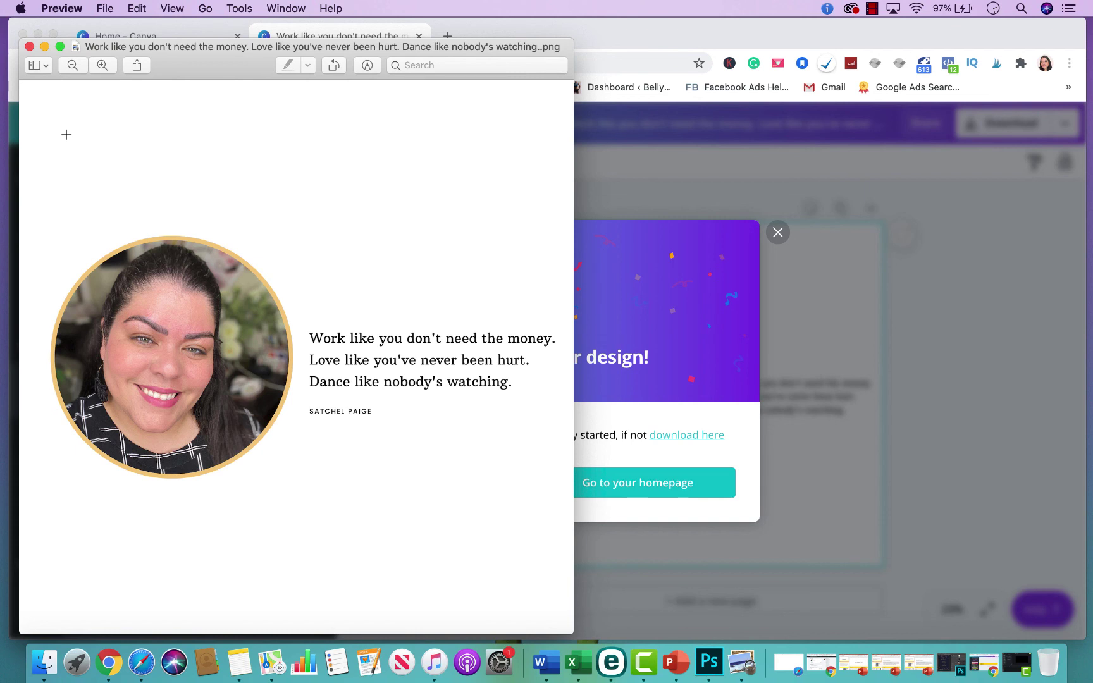
pyautogui.click(30, 47)
pyautogui.click(779, 233)
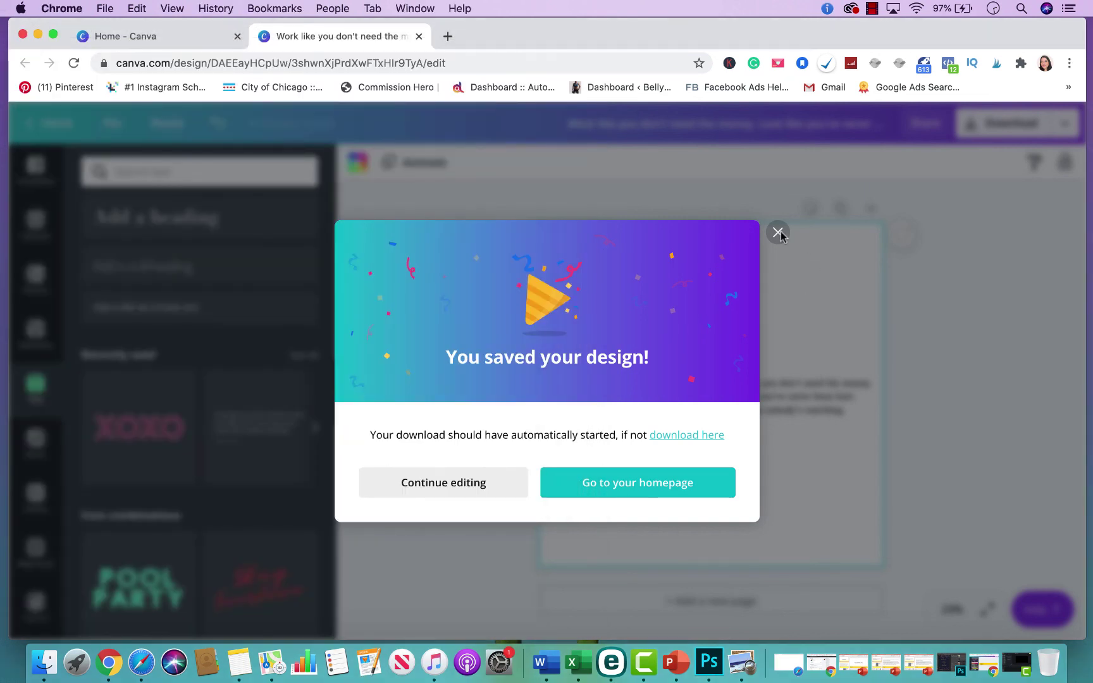
pyautogui.click(779, 233)
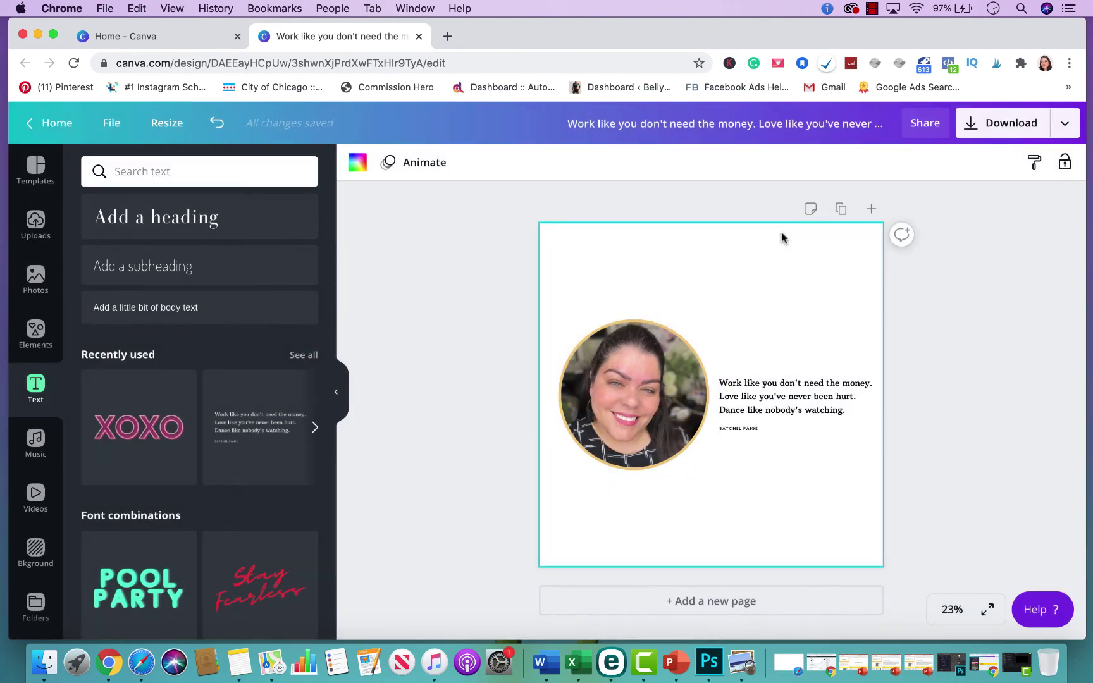